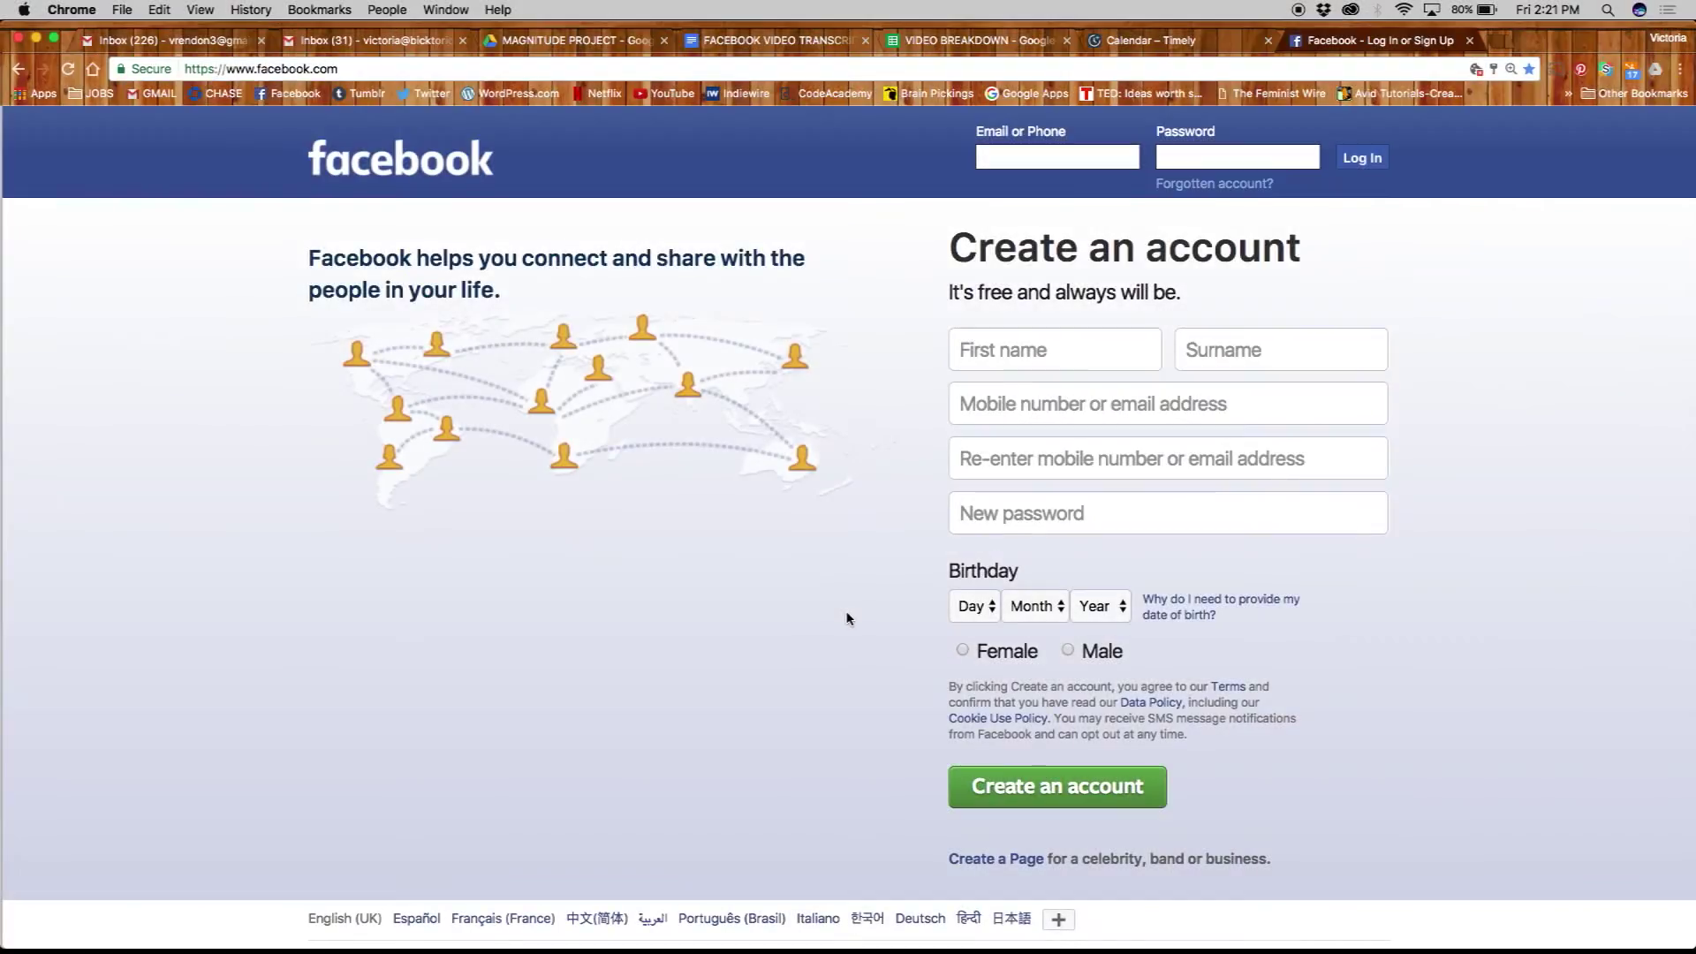
Fill the sign-up form as Bicktorious Staff with autofilled details, gender Female, and submit it
{"action": "left_click", "coordinate": [1013, 352]}
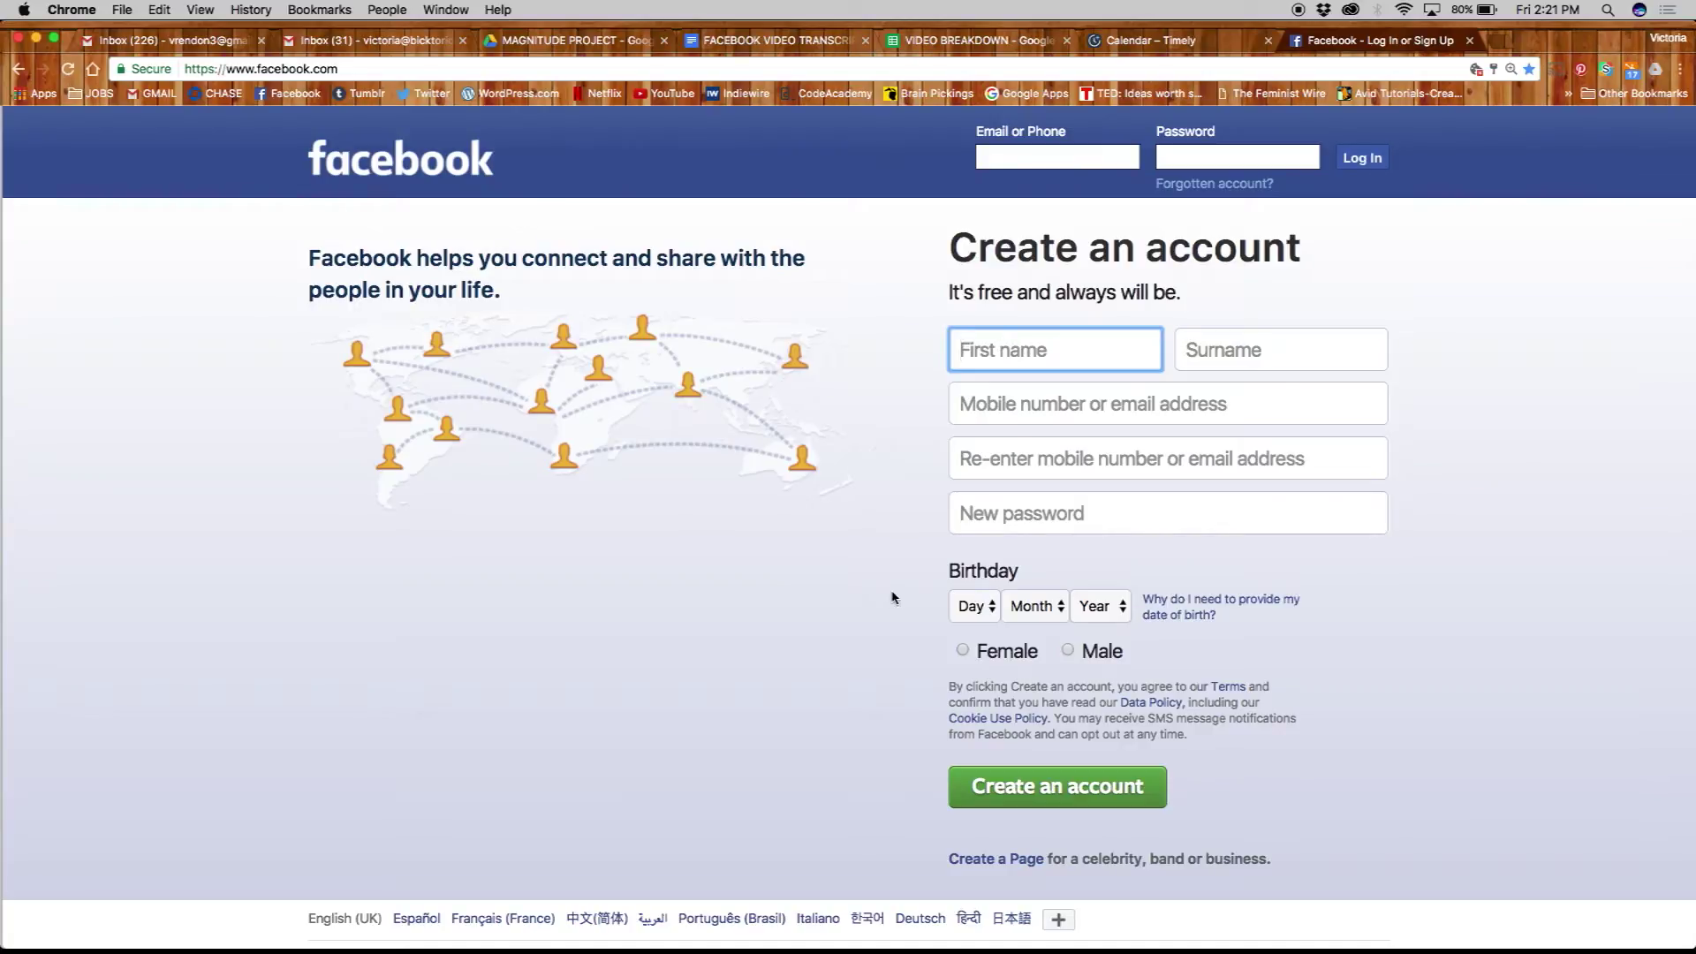
{"action": "type", "text": "Bicktorious"}
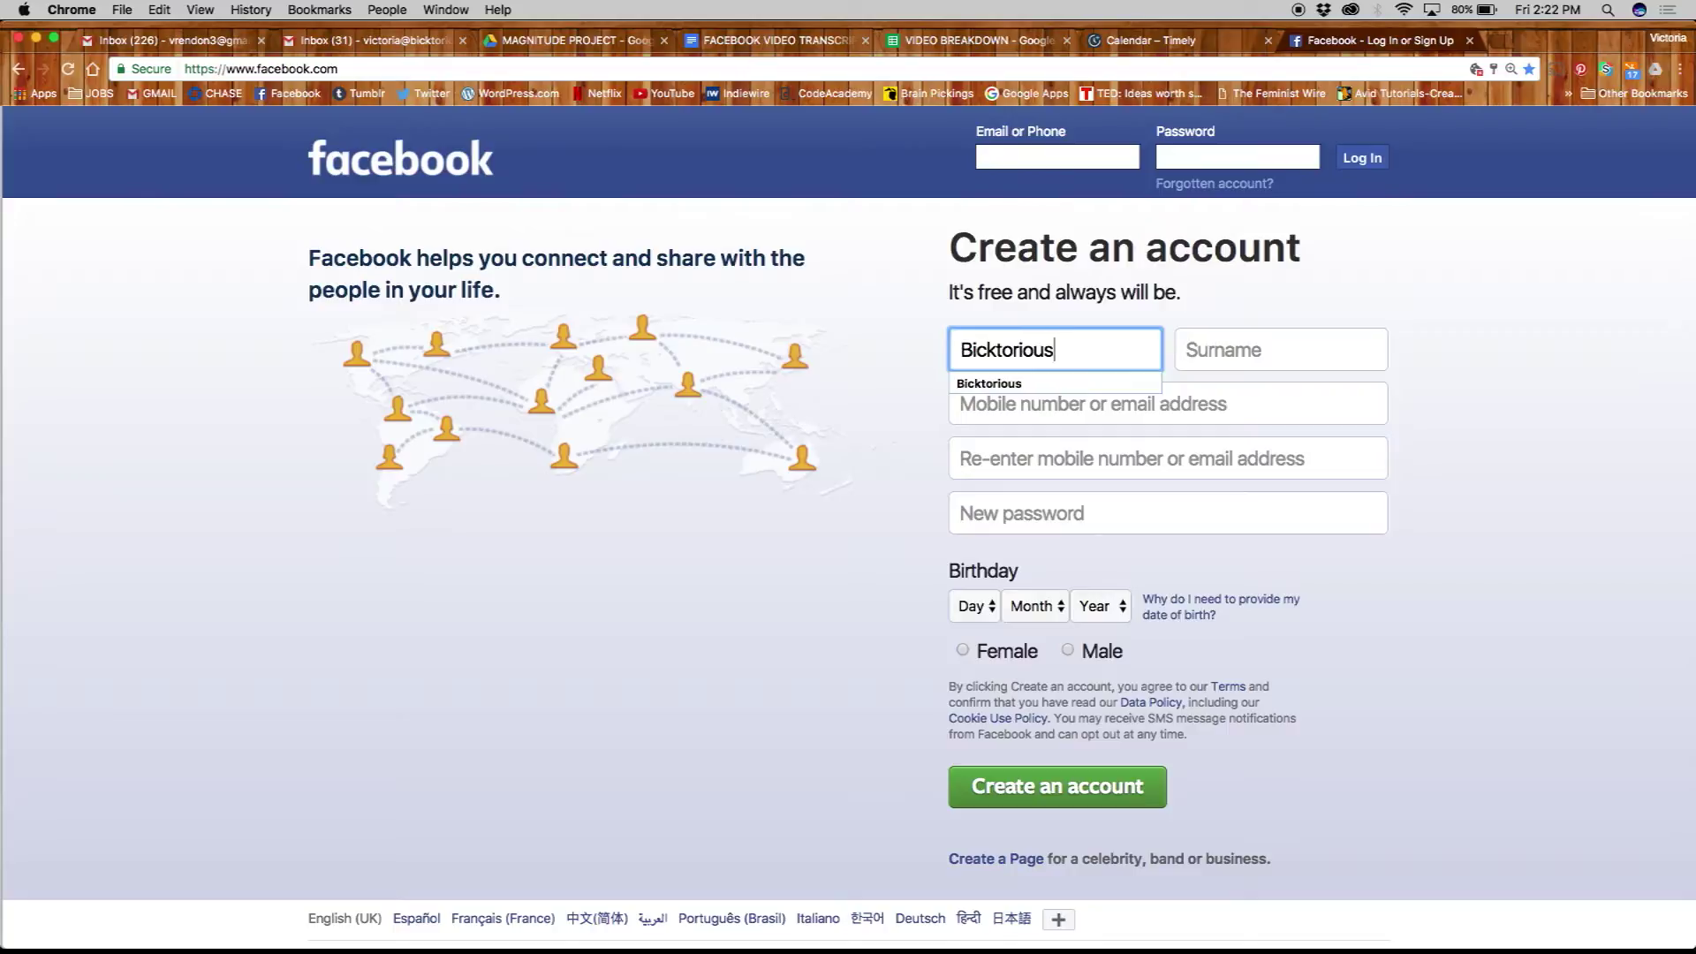
{"action": "key", "text": "Tab"}
{"action": "type", "text": "Sta"}
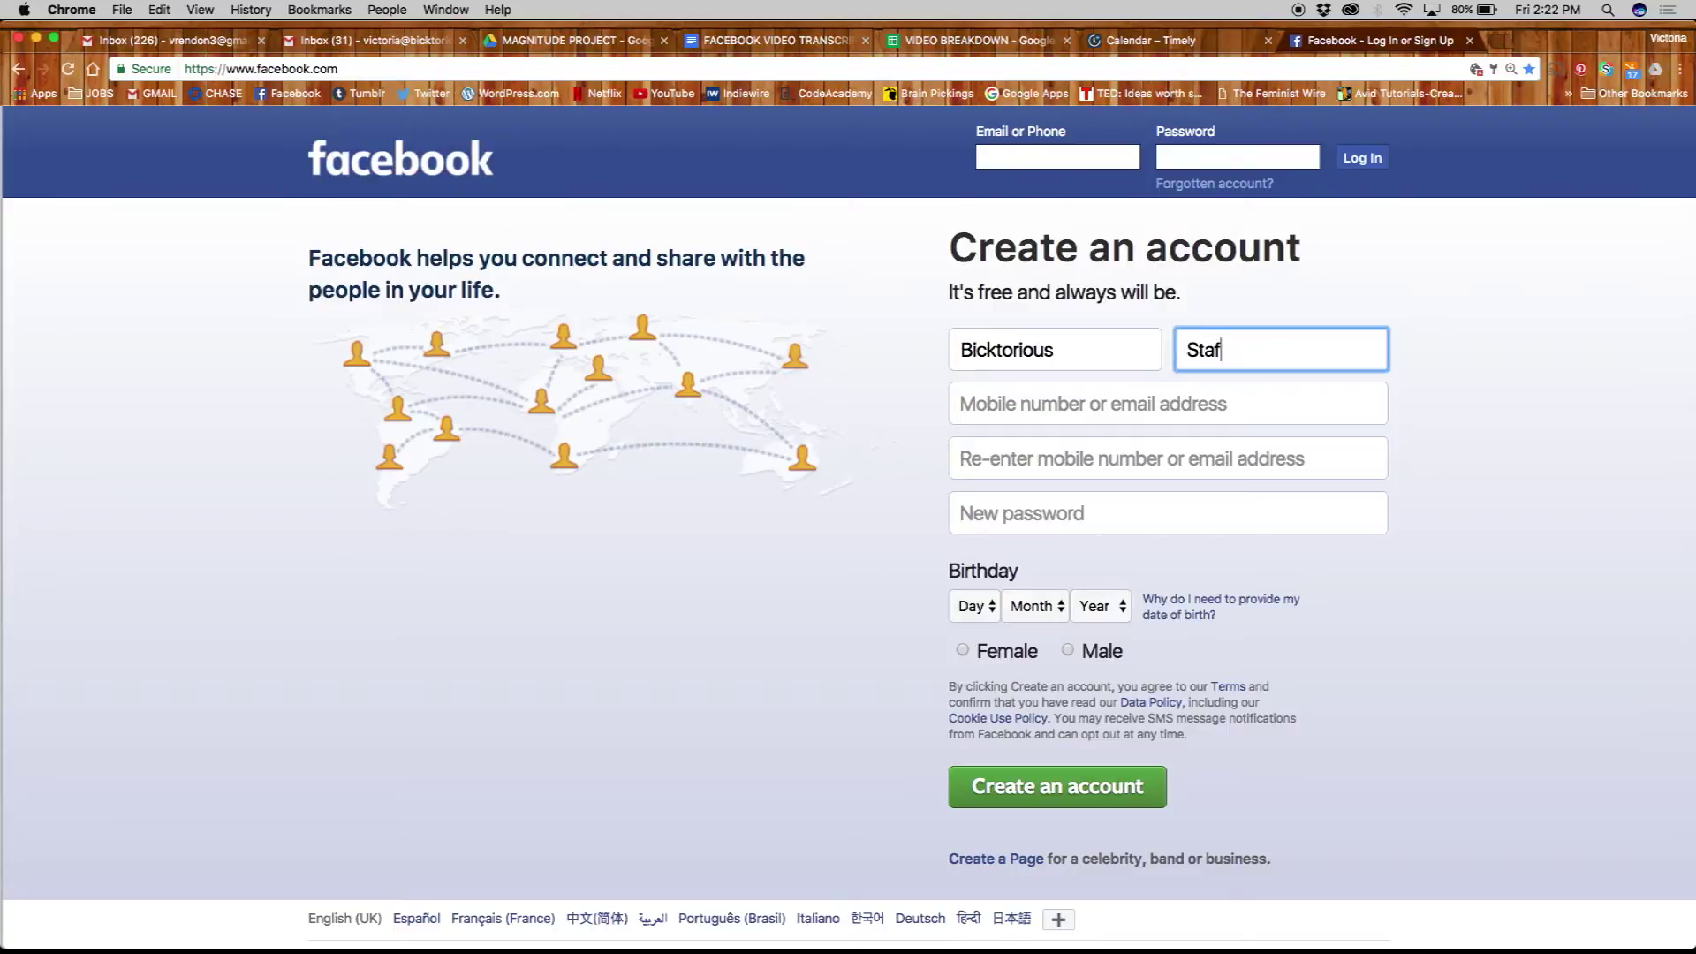
{"action": "type", "text": "f"}
{"action": "key", "text": "Tab"}
{"action": "key", "text": "Down"}
{"action": "key", "text": "Return"}
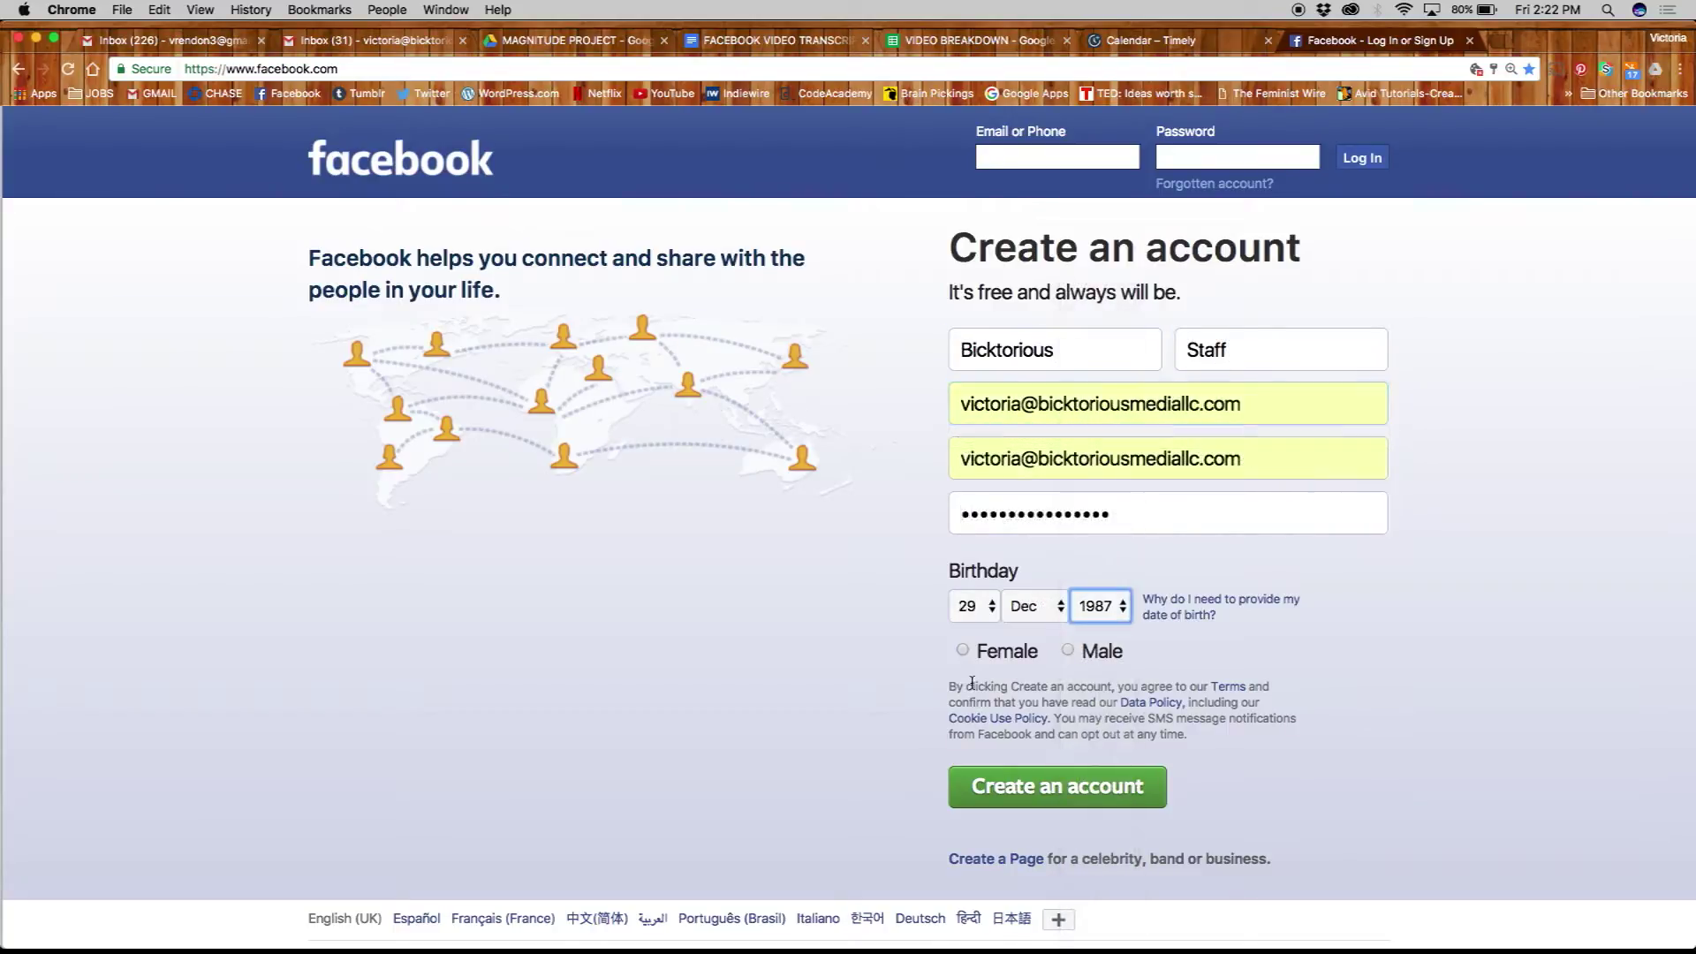
{"action": "left_click", "coordinate": [963, 652]}
{"action": "left_click", "coordinate": [1010, 795]}
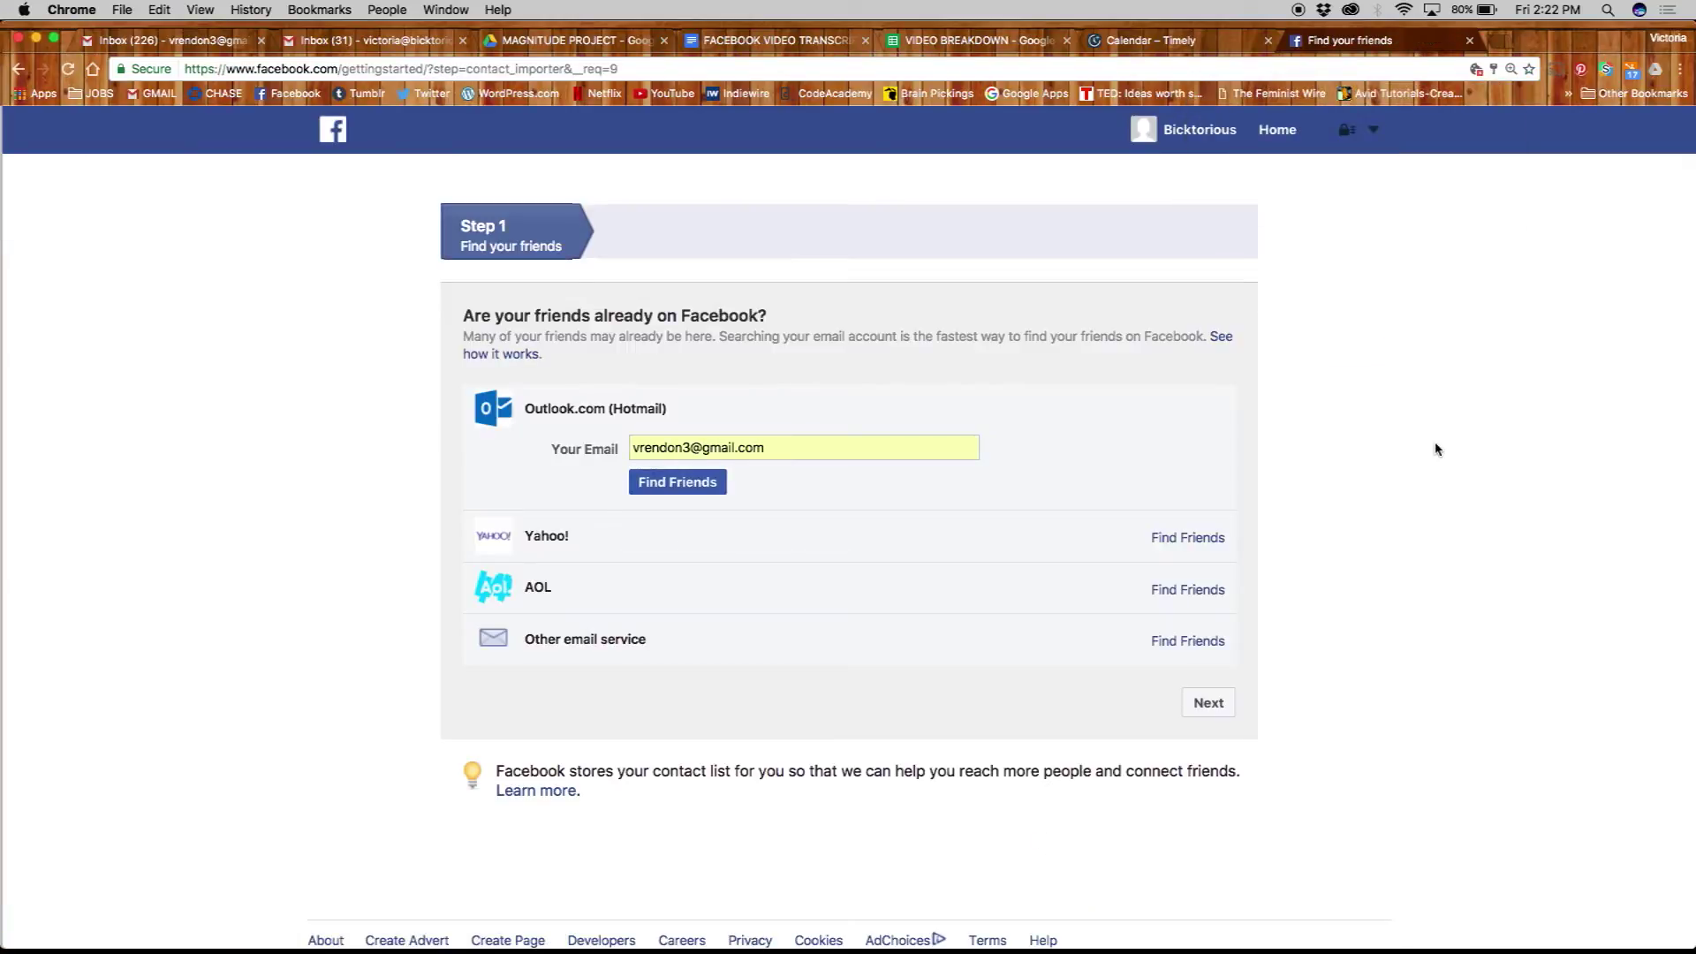
Skip the Find your friends step to reach the empty news feed
{"action": "left_click", "coordinate": [1199, 702]}
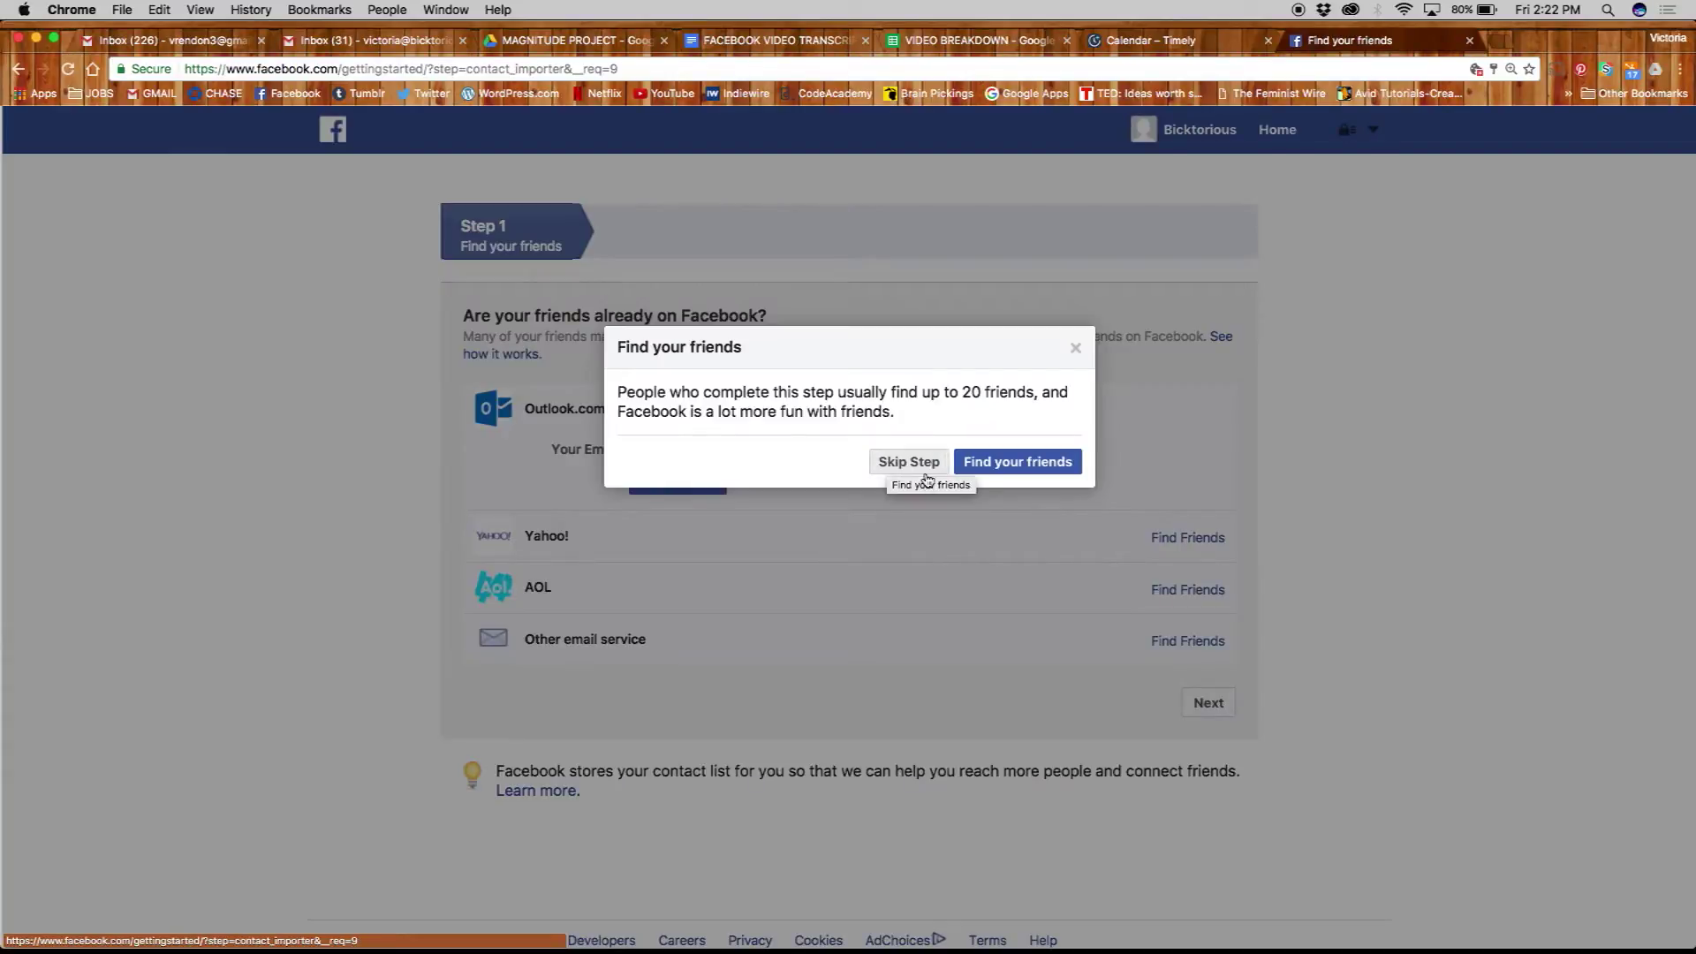
{"action": "left_click", "coordinate": [914, 472]}
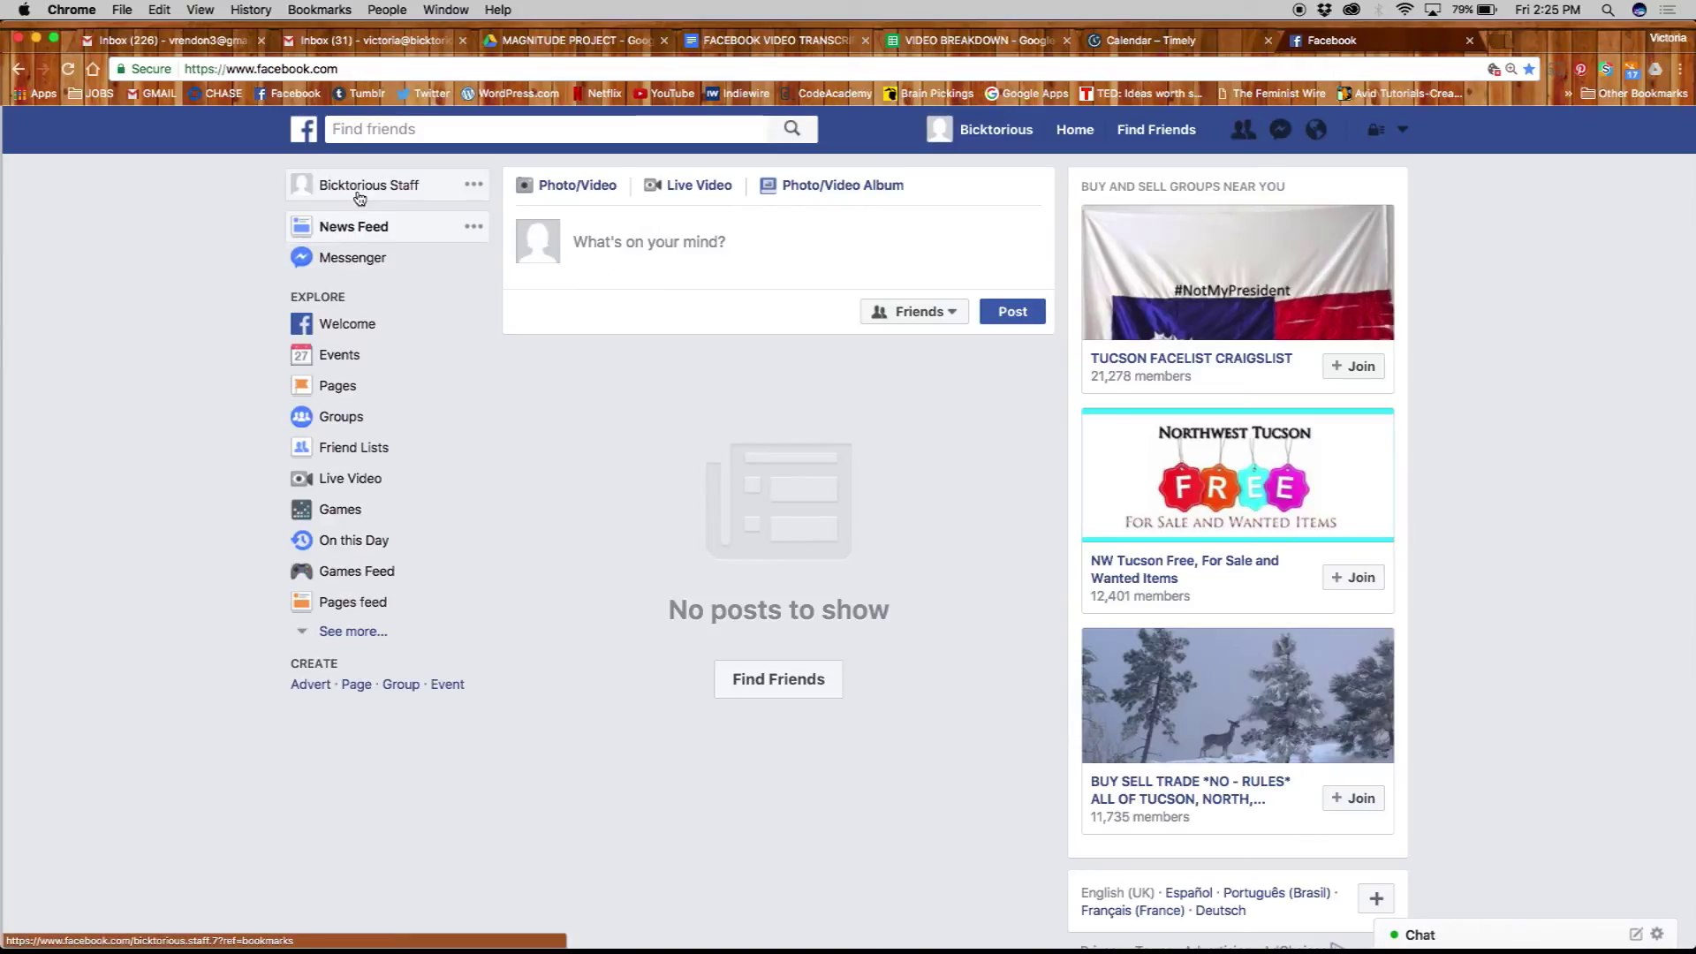
Go from the account menu to the Bicktorious Staff profile timeline
{"action": "left_click", "coordinate": [1402, 130]}
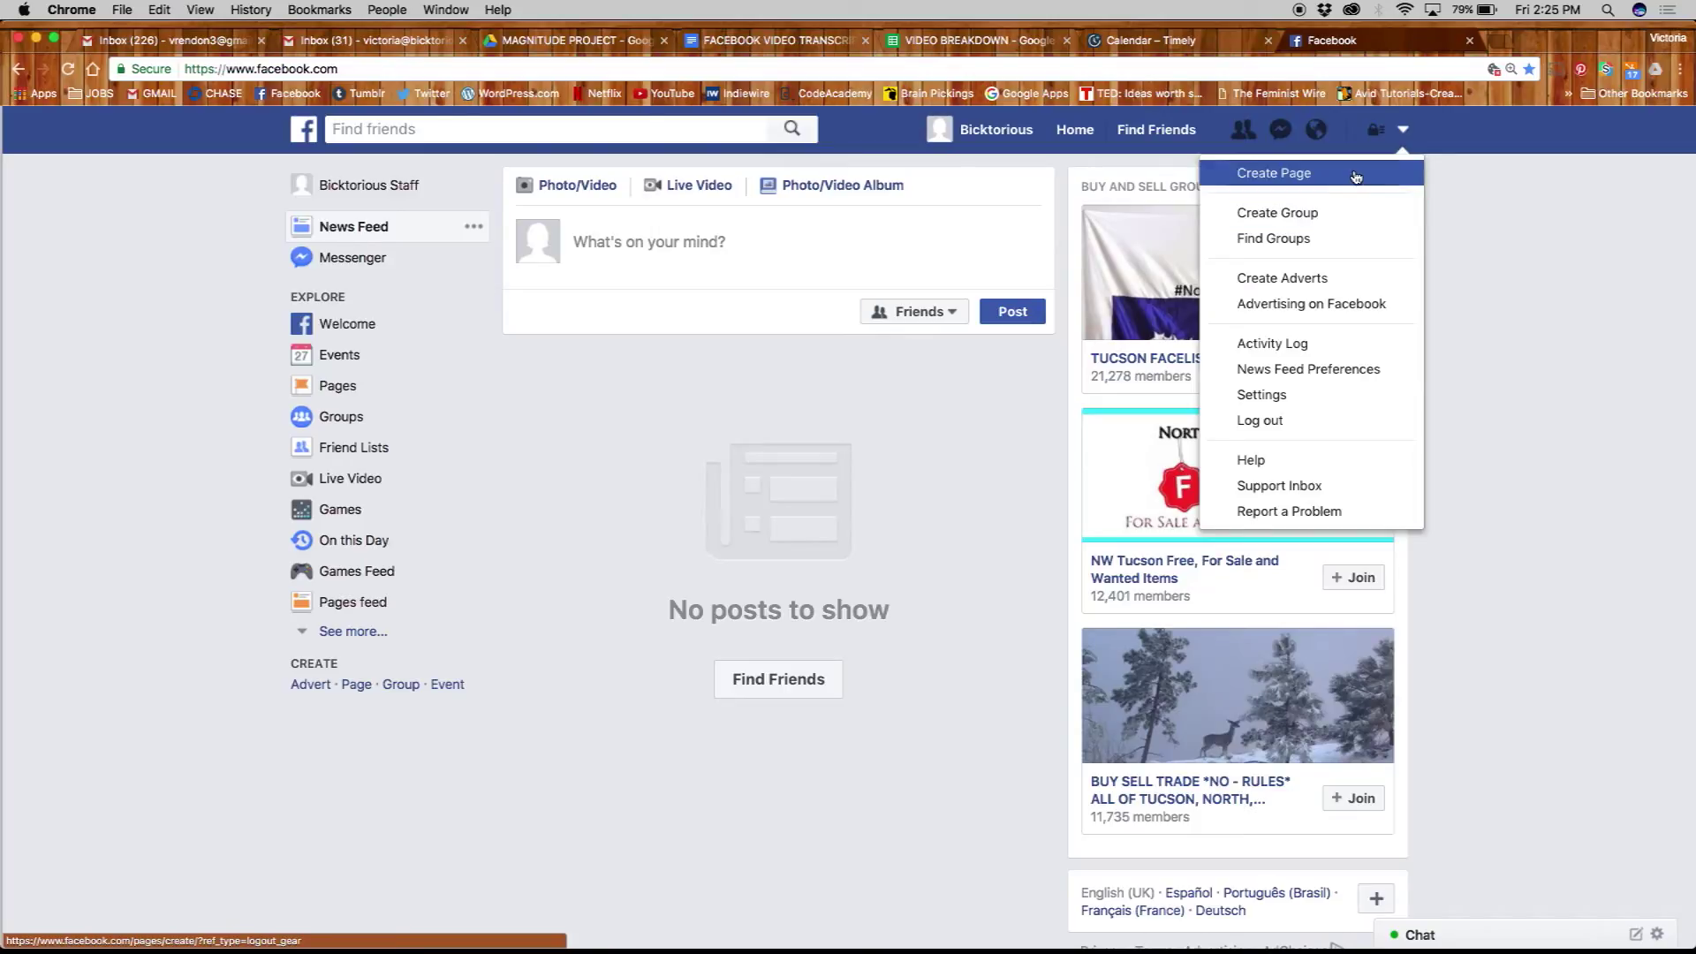
{"action": "left_click", "coordinate": [1020, 135]}
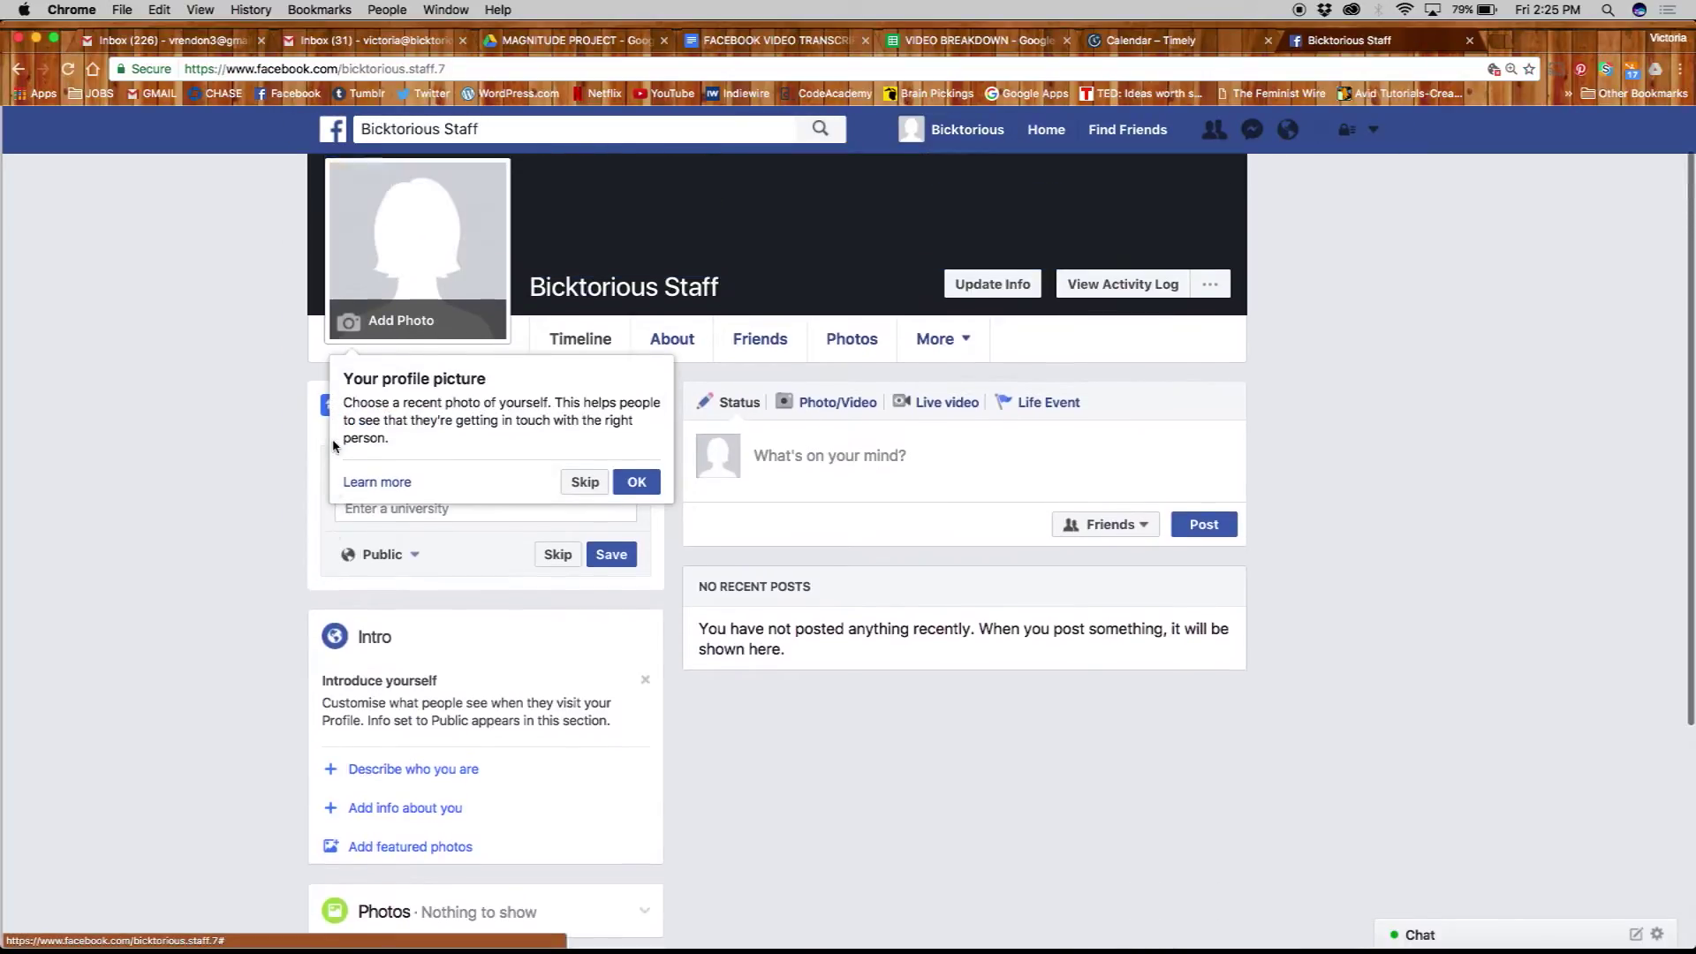
{"action": "scroll", "coordinate": [334, 445], "scroll_direction": "up", "scroll_amount": 1}
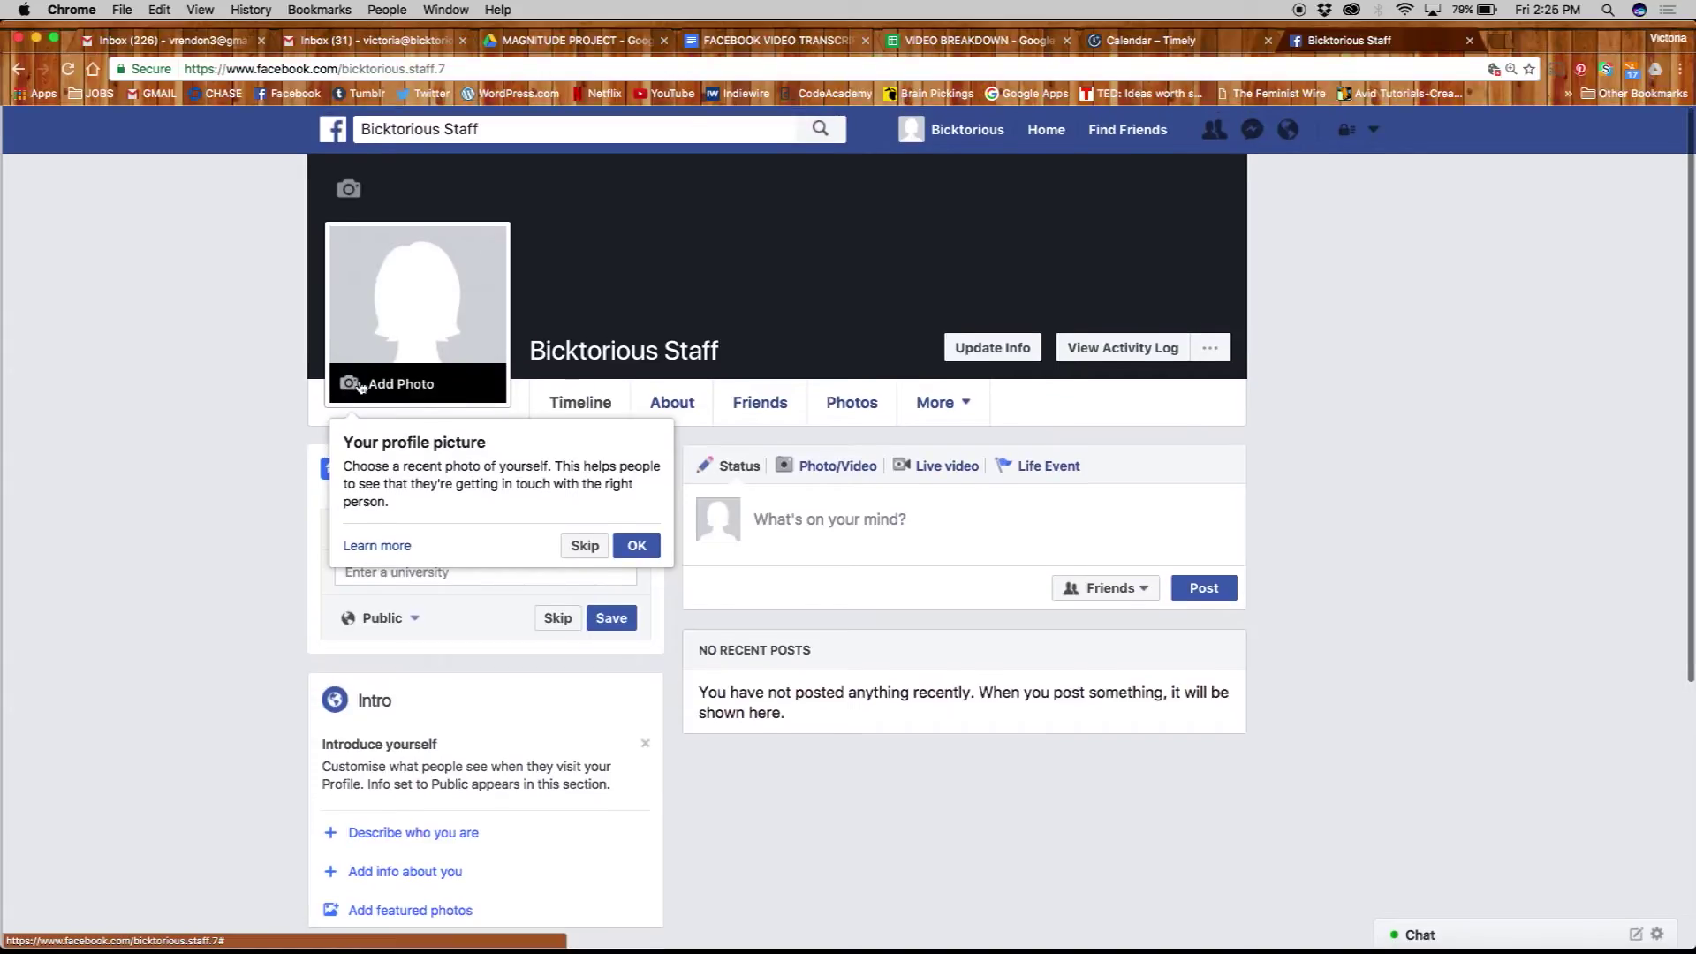
Upload the Bicktorious Media LLC logo PNG as the profile picture and start editing it
{"action": "left_click", "coordinate": [358, 387]}
{"action": "left_click", "coordinate": [689, 272]}
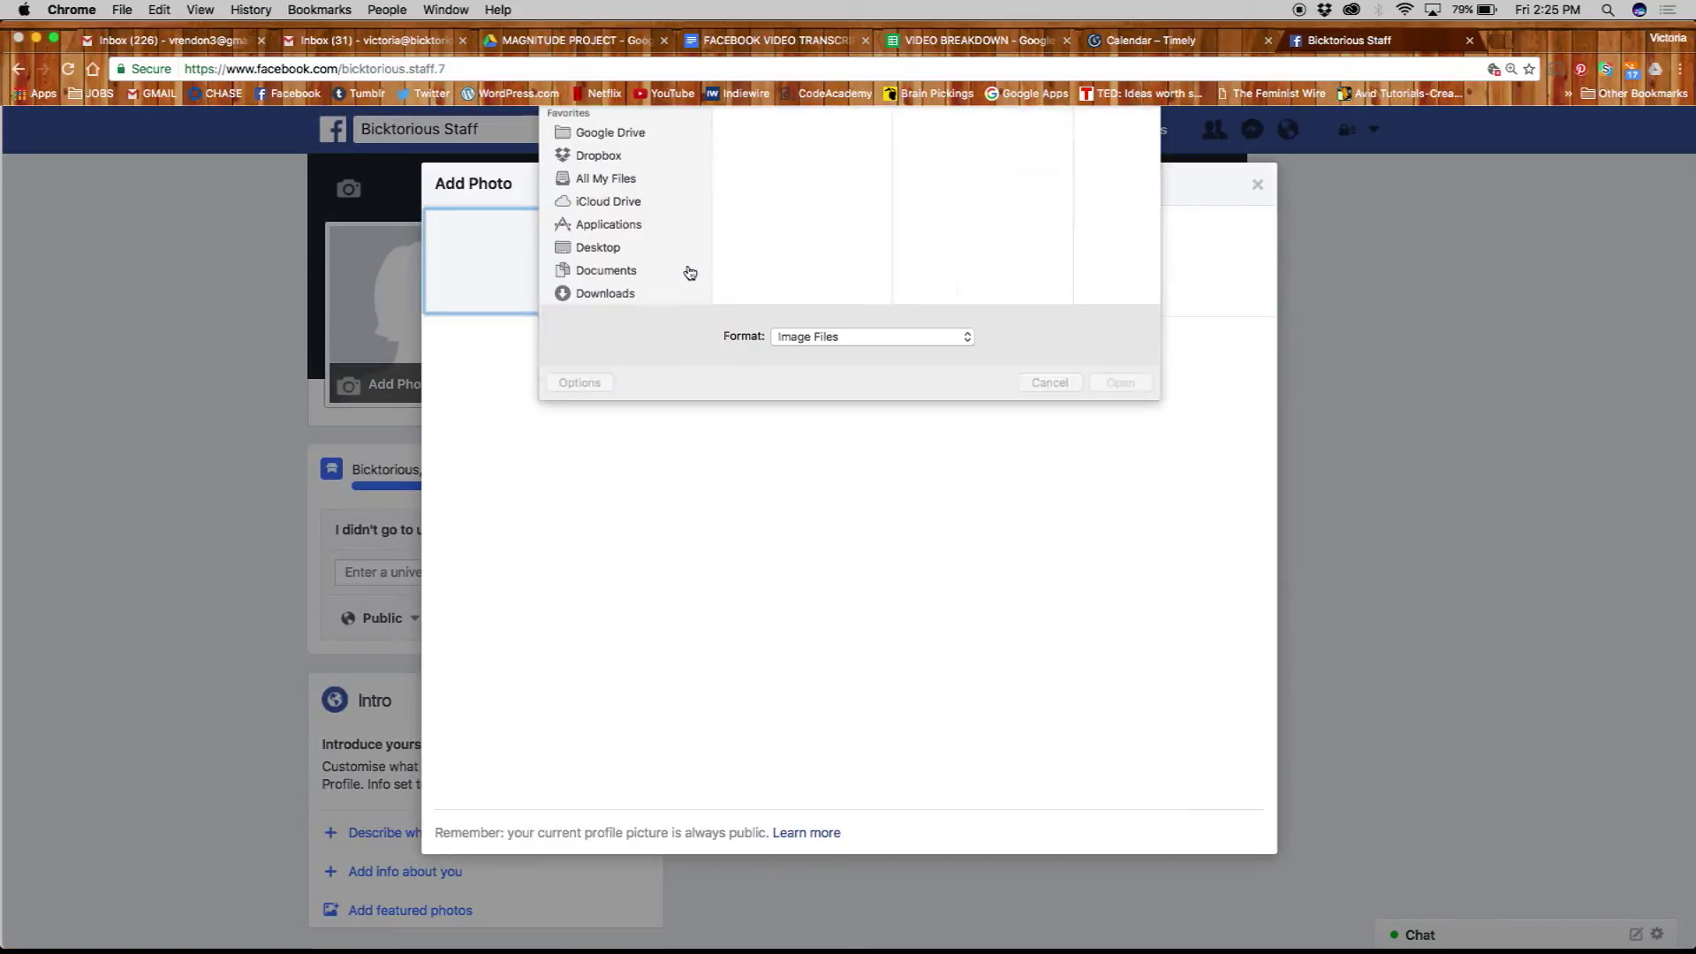
{"action": "left_click", "coordinate": [966, 172]}
{"action": "key", "text": "Return"}
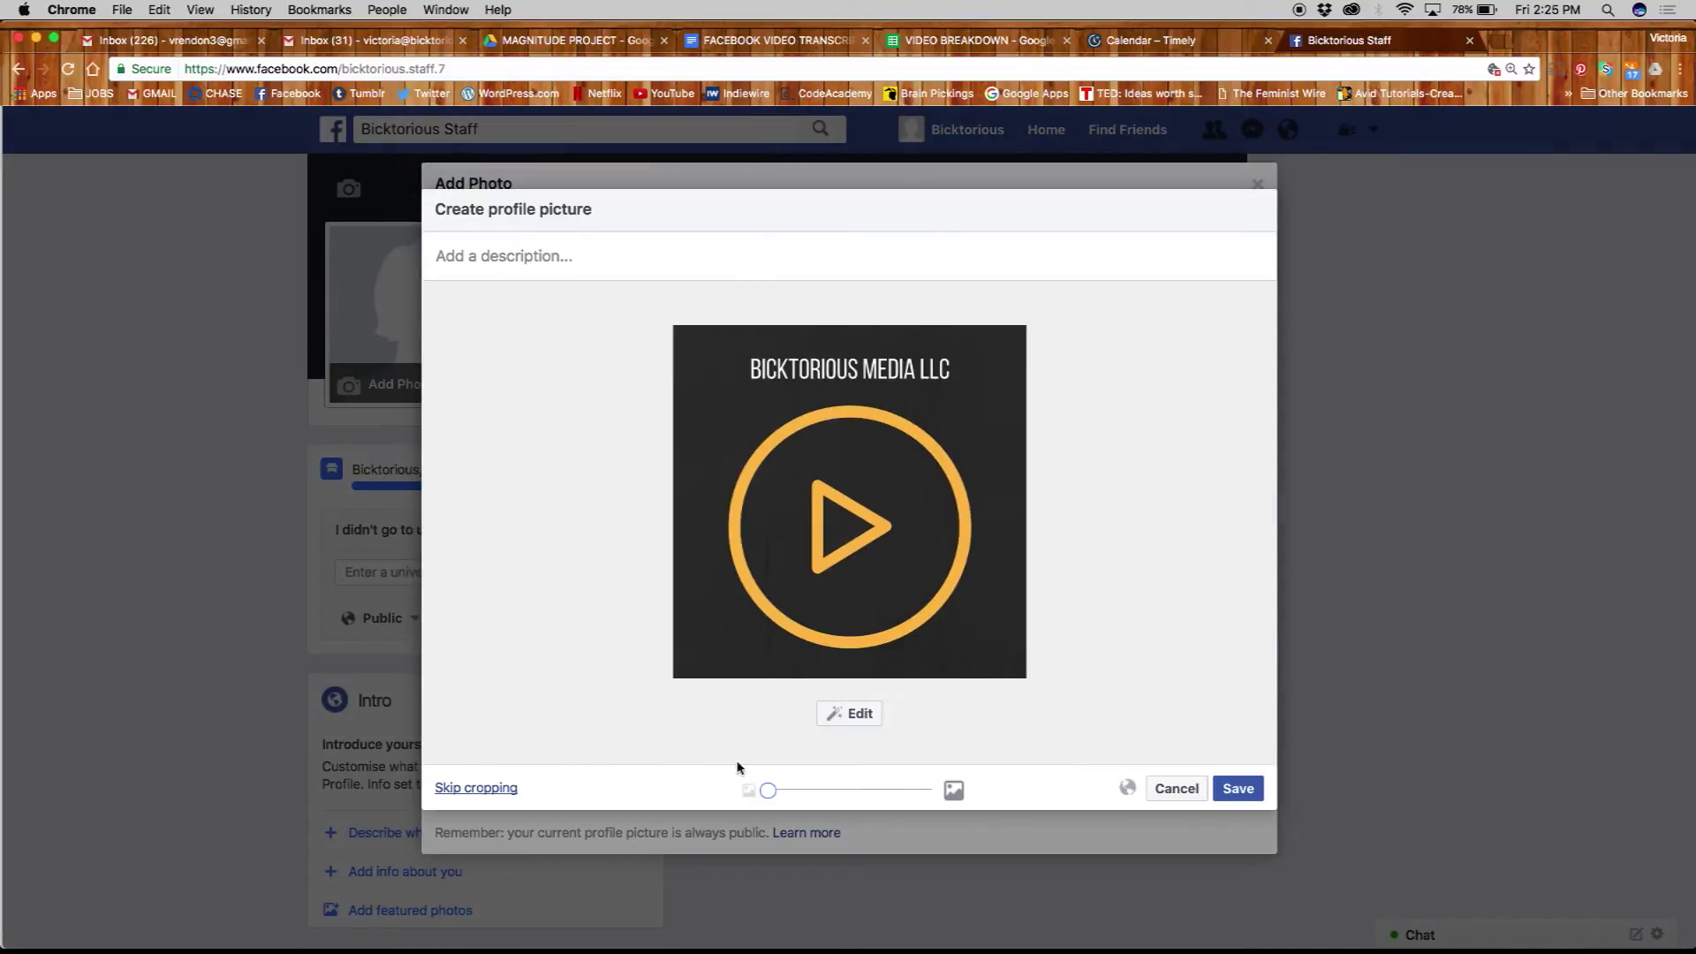
{"action": "left_click", "coordinate": [848, 714]}
Add a STAFF text box to the logo in Impact font, recoloured white
{"action": "left_click", "coordinate": [90, 339]}
{"action": "left_click", "coordinate": [253, 252]}
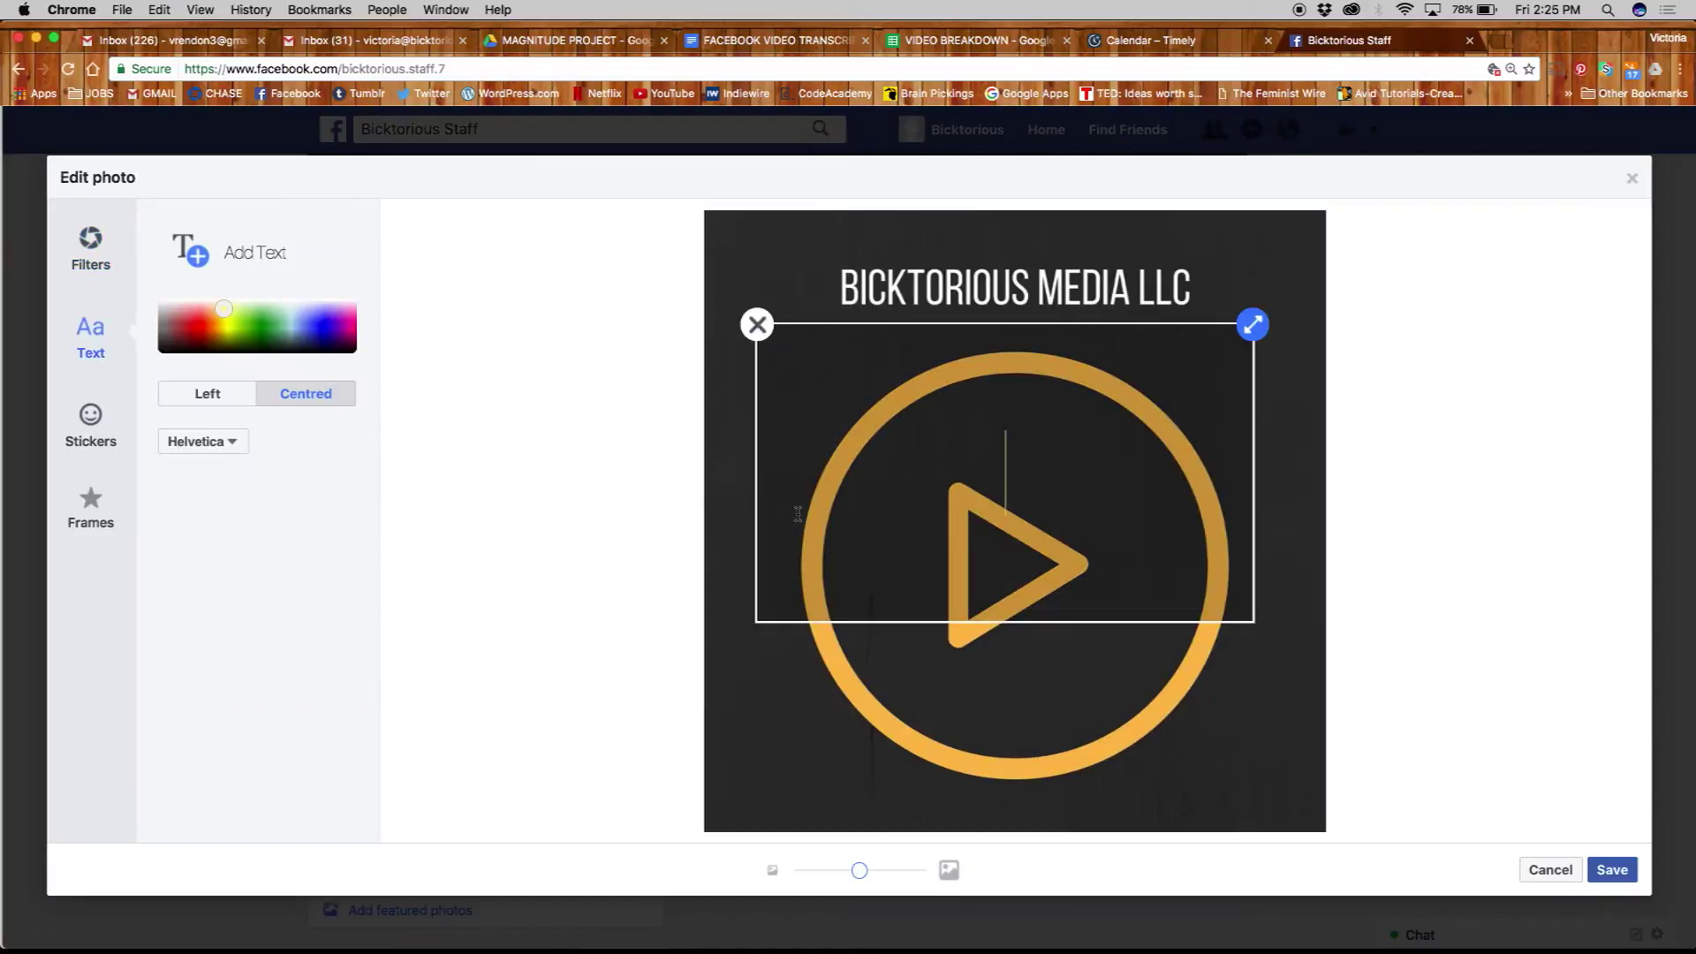
{"action": "type", "text": "STAFF"}
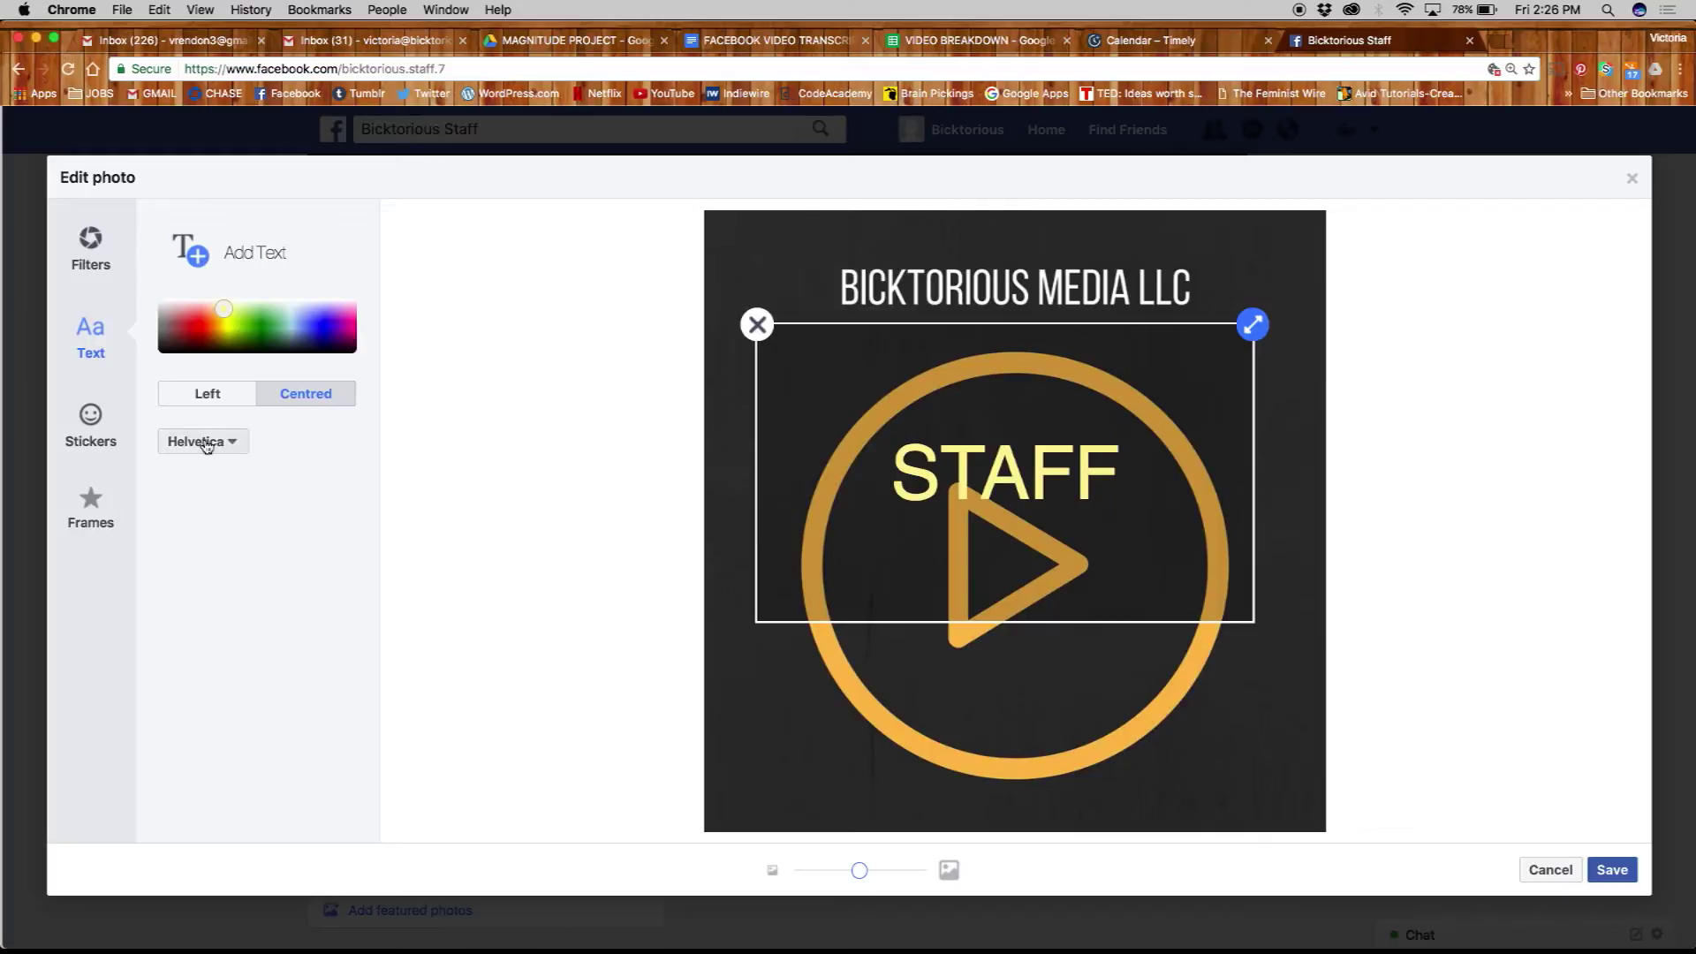
{"action": "left_click", "coordinate": [200, 442]}
{"action": "left_click", "coordinate": [214, 496]}
{"action": "mouse_move", "coordinate": [226, 310]}
{"action": "left_mouse_down"}
{"action": "mouse_move", "coordinate": [265, 324]}
{"action": "mouse_move", "coordinate": [126, 265]}
{"action": "left_mouse_up"}
Position STAFF in the lower circle and save the edited profile picture
{"action": "mouse_move", "coordinate": [939, 401]}
{"action": "left_mouse_down"}
{"action": "mouse_move", "coordinate": [955, 491]}
{"action": "mouse_move", "coordinate": [994, 324]}
{"action": "mouse_move", "coordinate": [1153, 294]}
{"action": "mouse_move", "coordinate": [963, 743]}
{"action": "mouse_move", "coordinate": [964, 719]}
{"action": "left_mouse_up"}
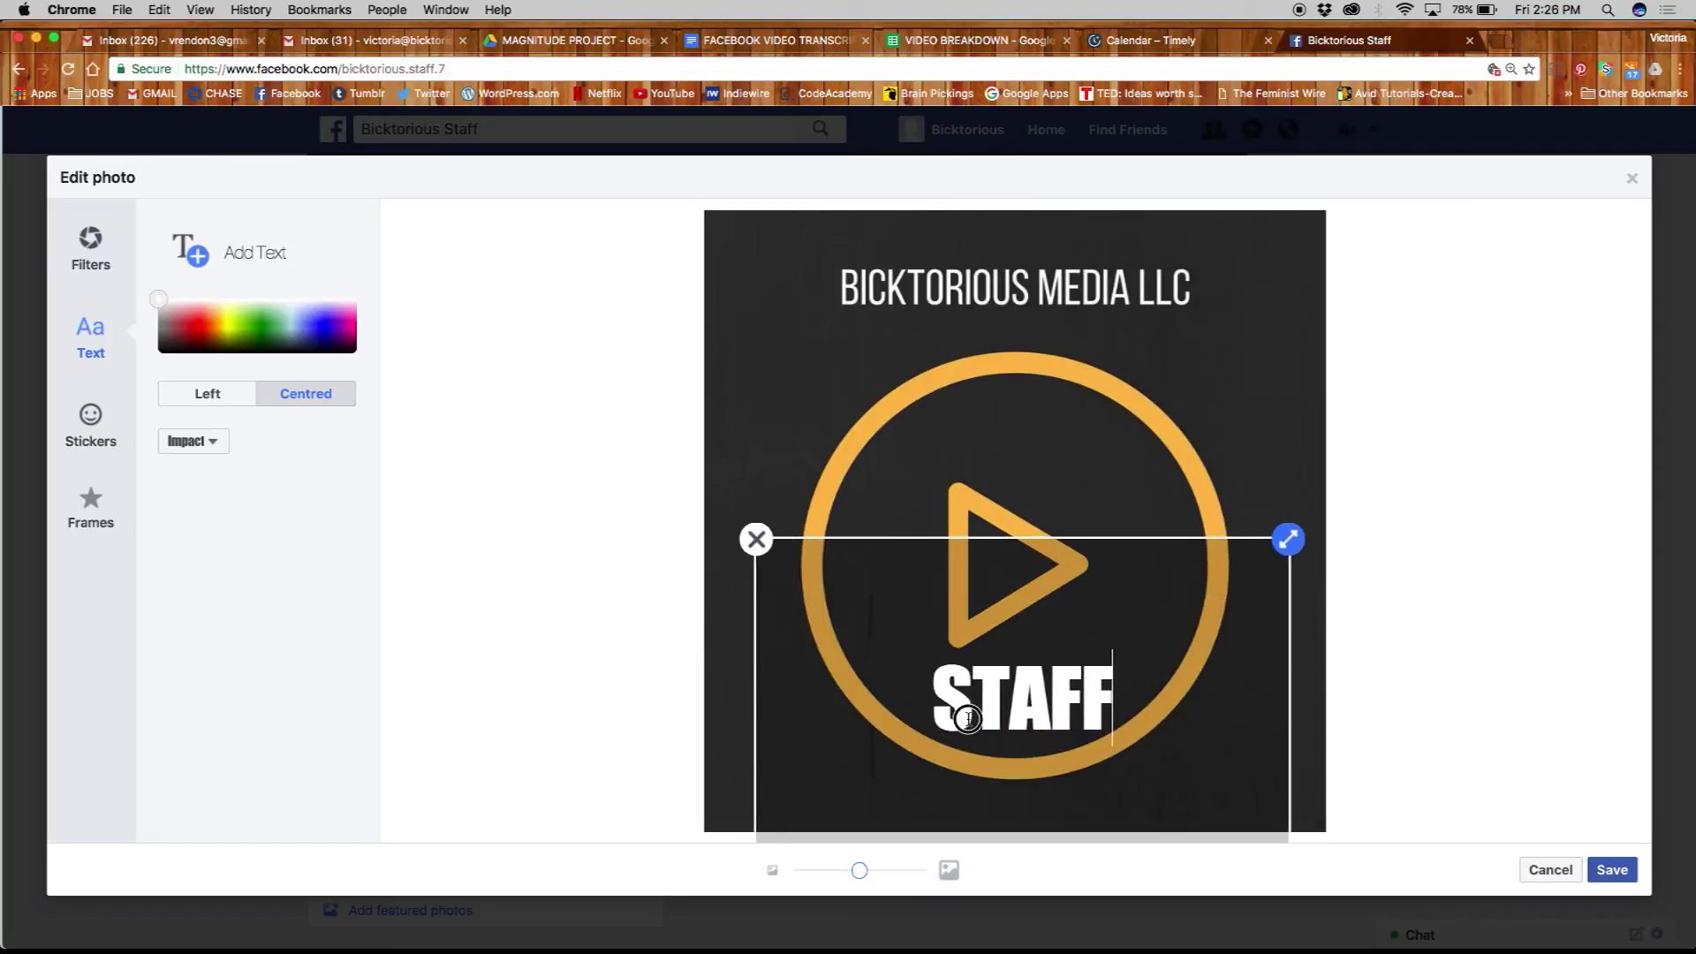
{"action": "left_click", "coordinate": [778, 511]}
{"action": "left_click", "coordinate": [1613, 871]}
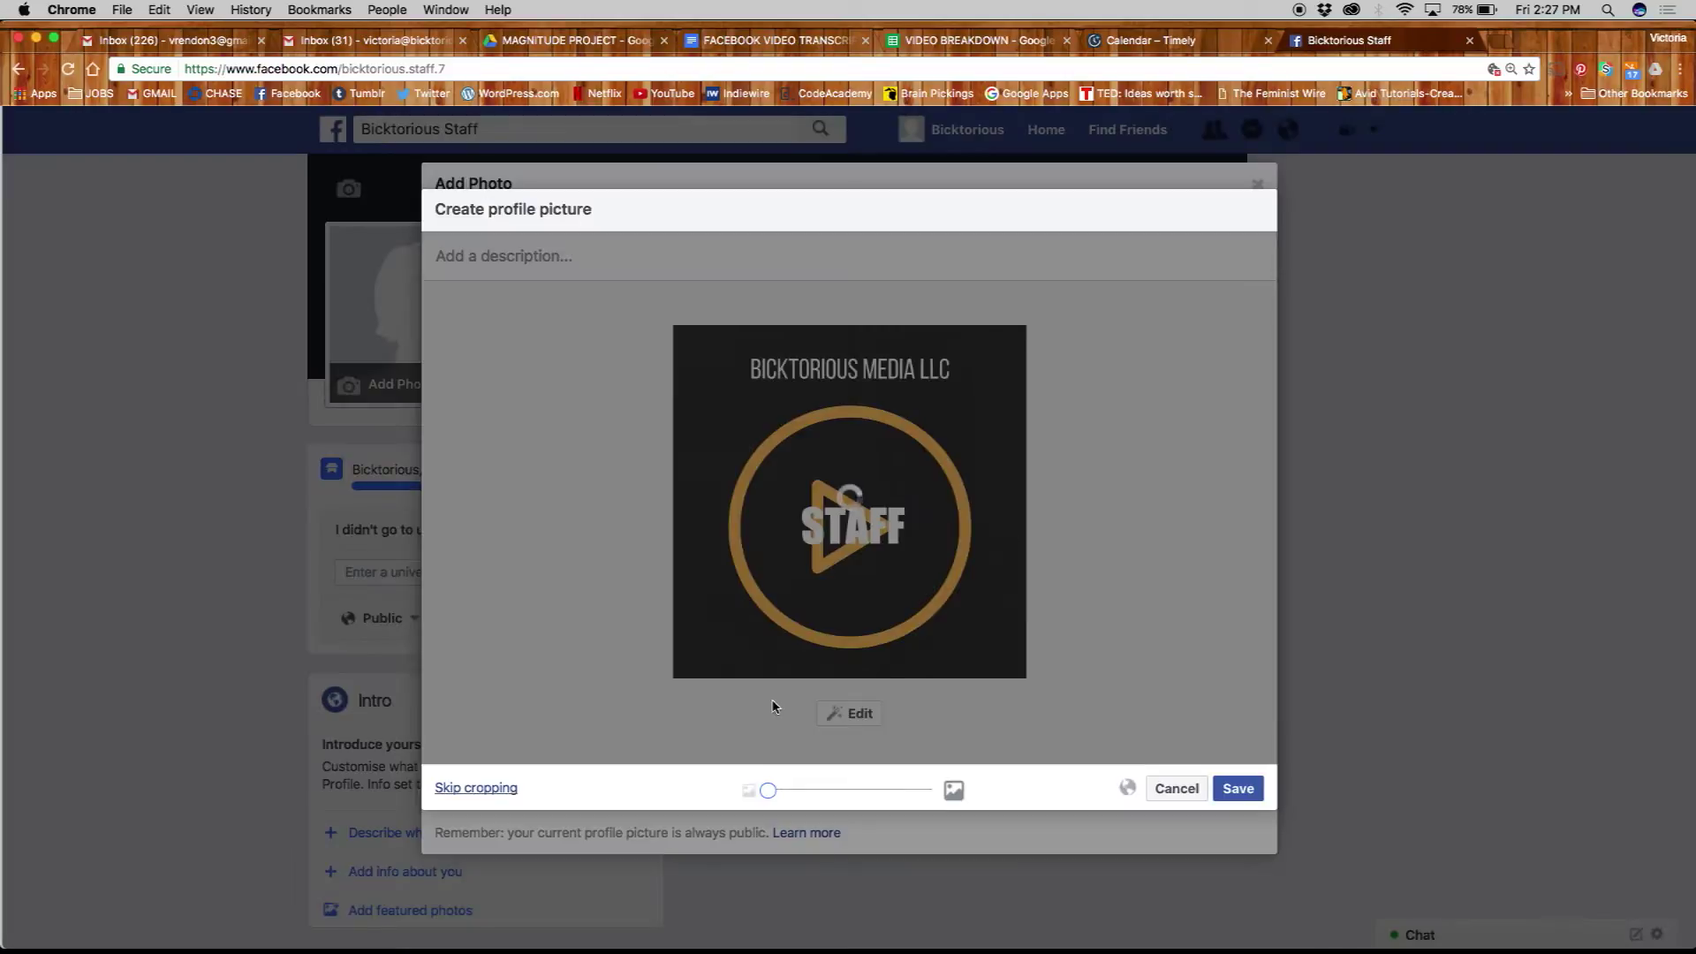
{"action": "left_click", "coordinate": [1238, 788]}
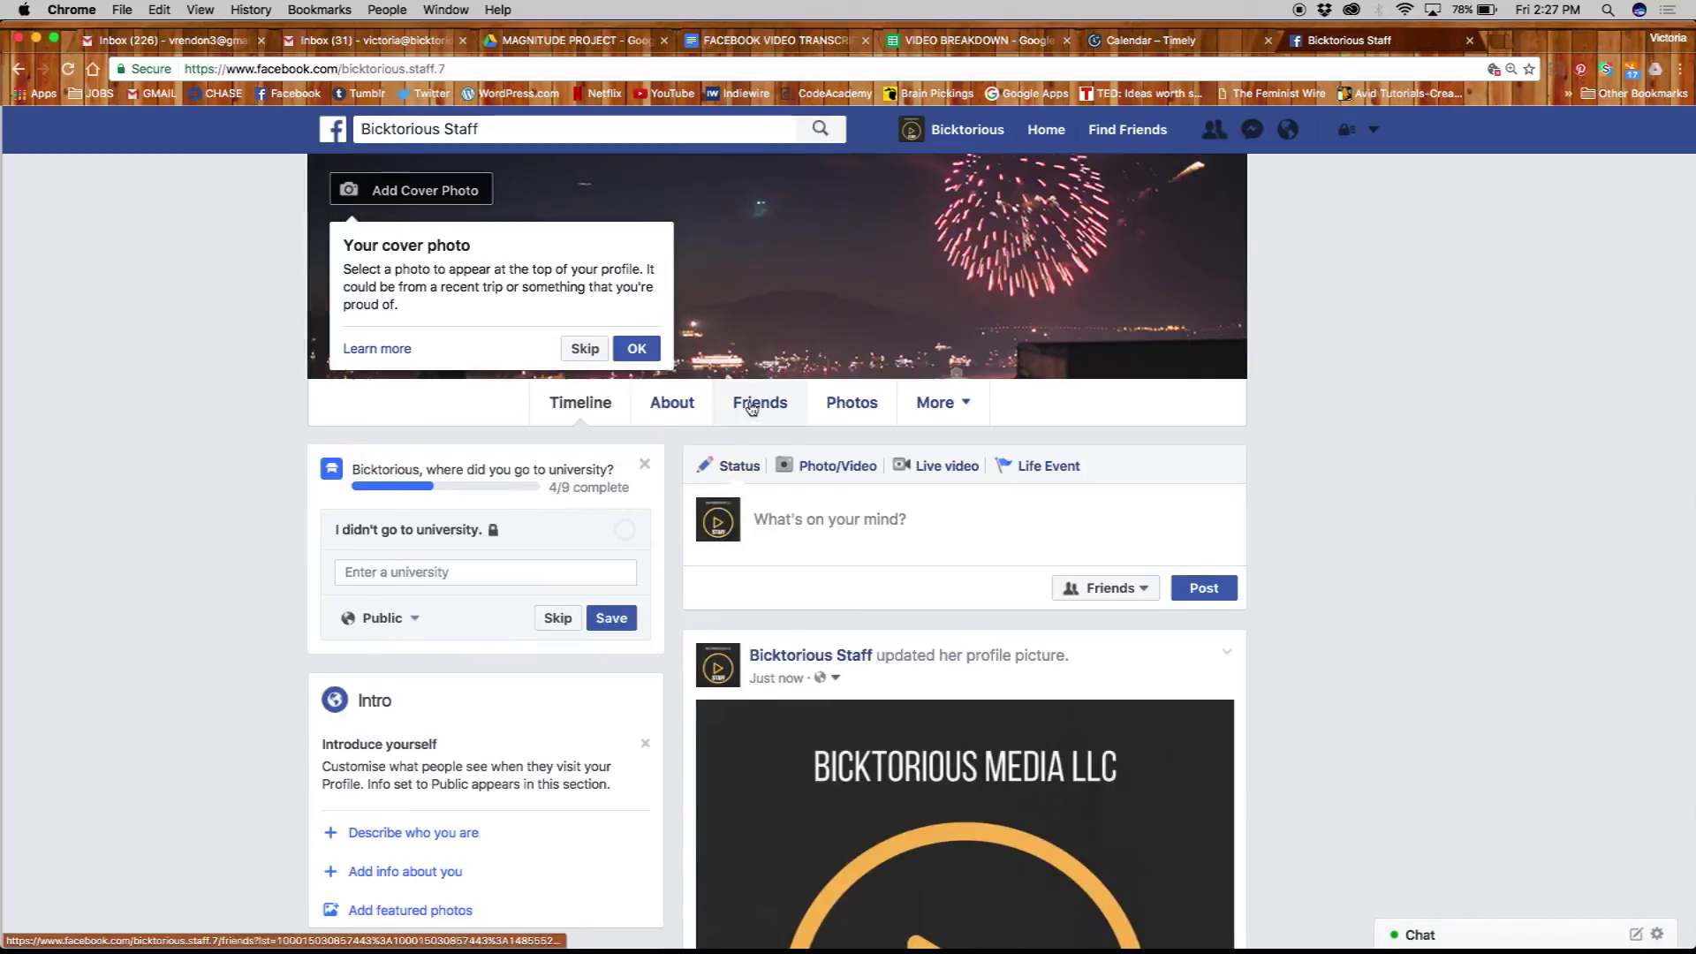
Upload CoverPicture.png as the cover photo, adjust its position and save it
{"action": "left_click", "coordinate": [632, 351]}
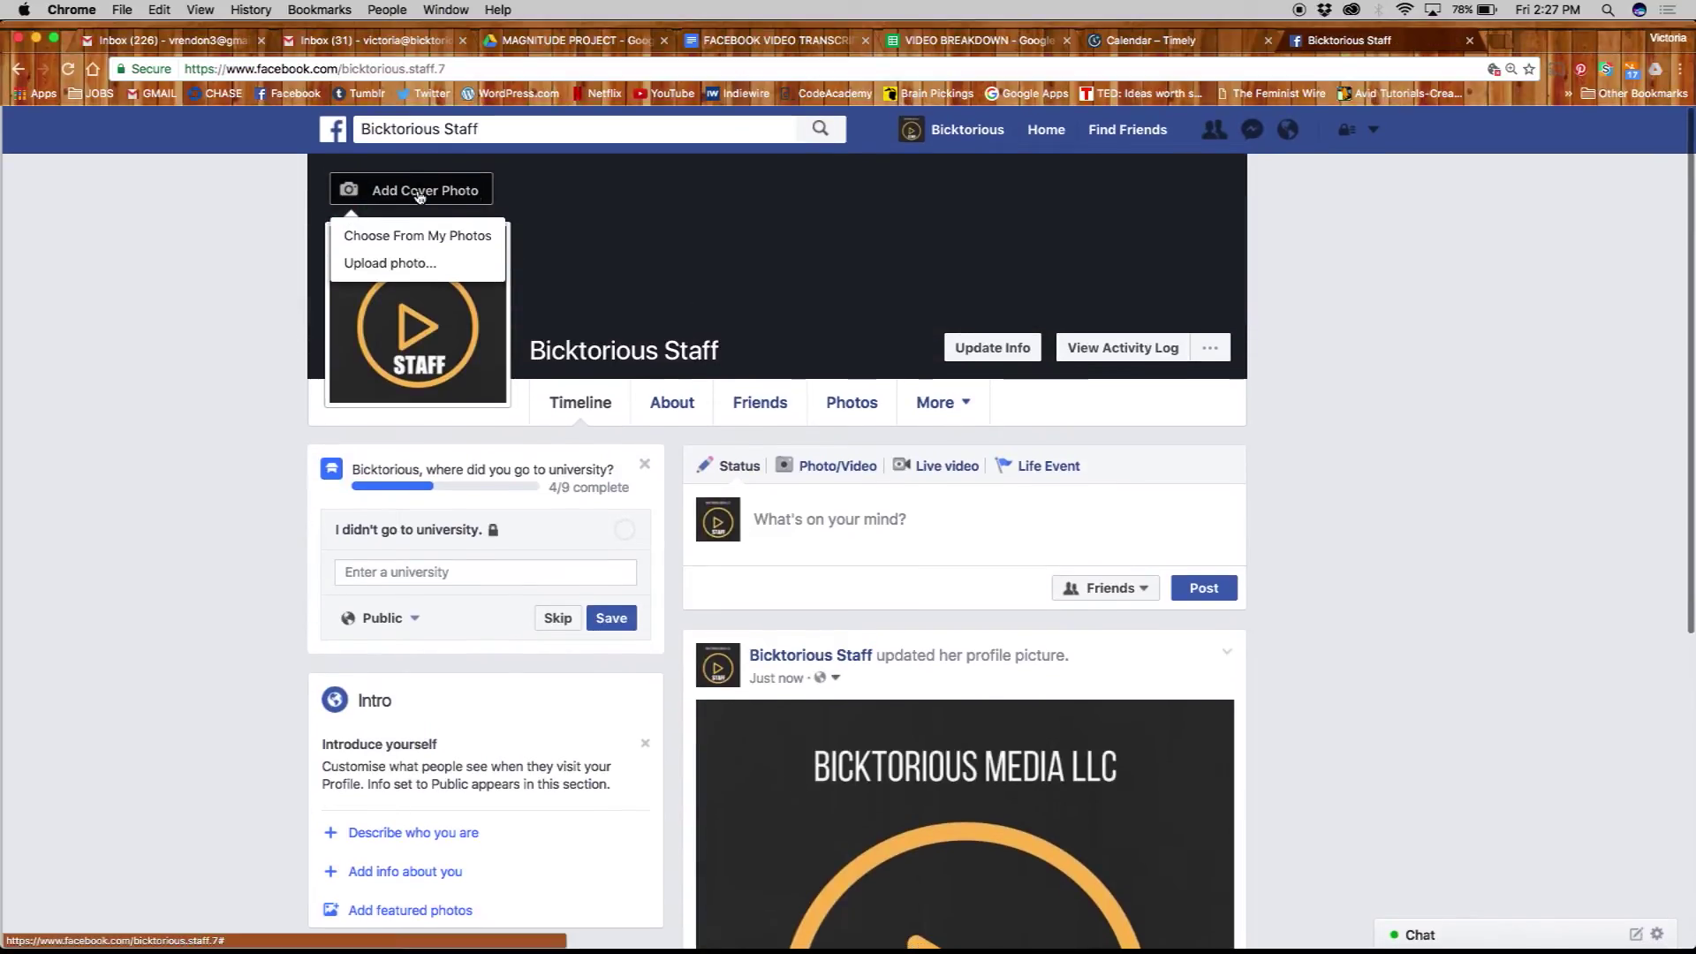
{"action": "left_click", "coordinate": [467, 263]}
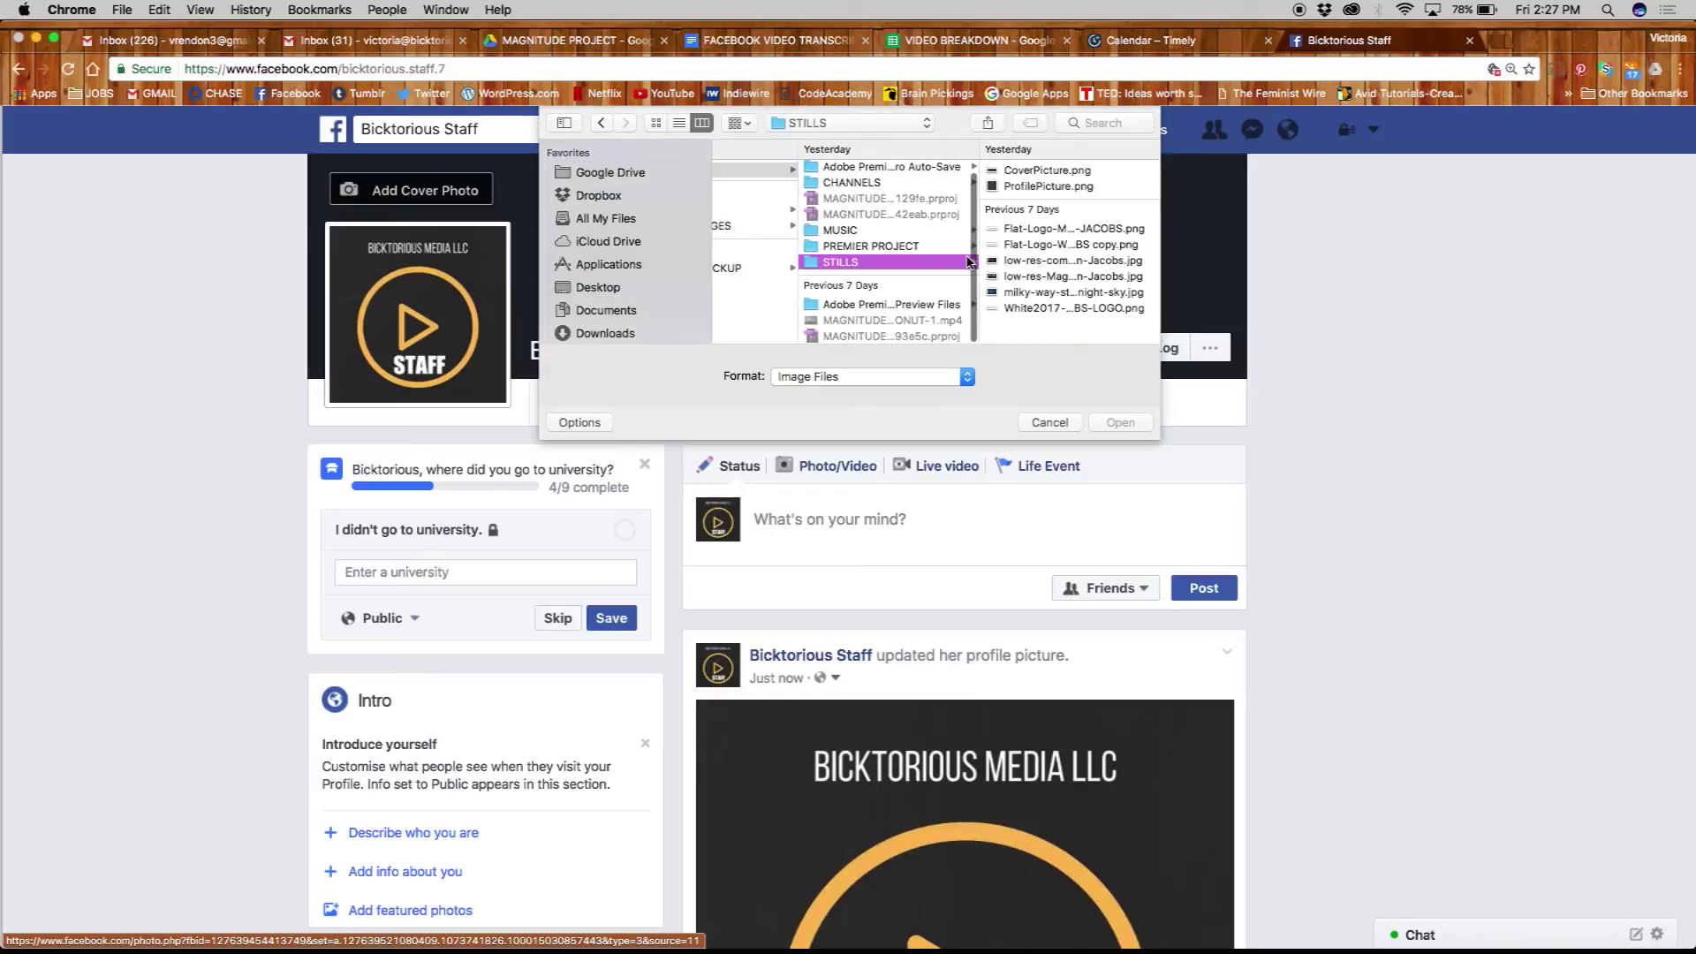
{"action": "left_click", "coordinate": [1046, 170]}
{"action": "left_click", "coordinate": [1120, 422]}
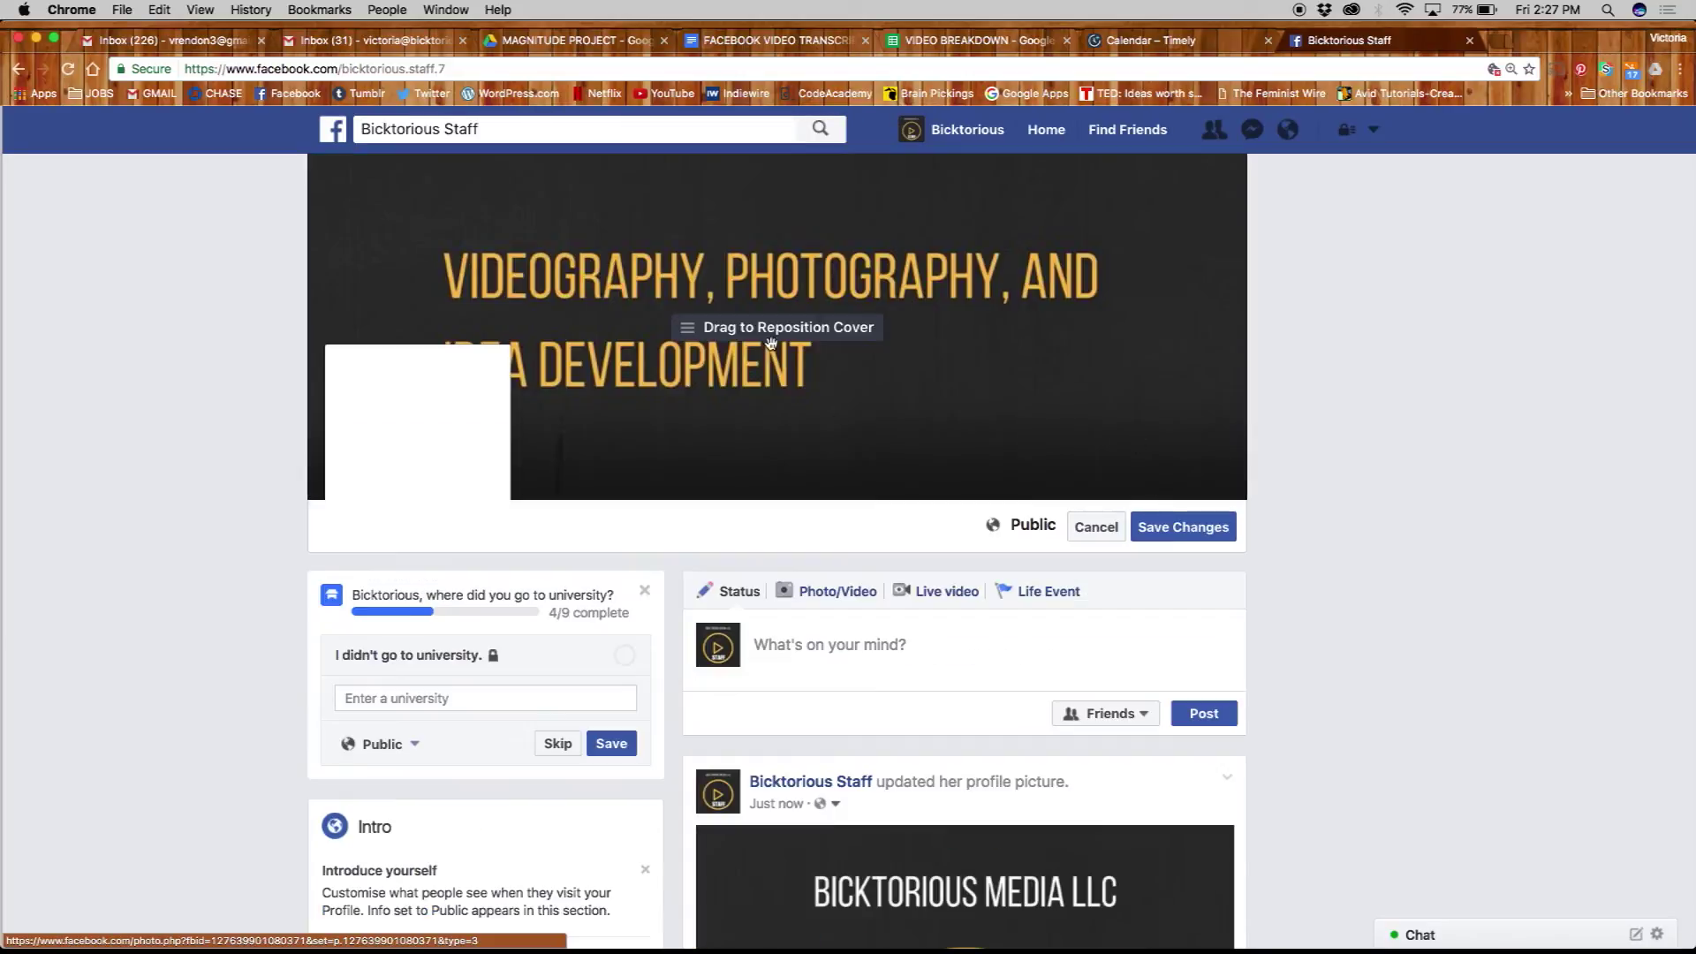
{"action": "left_click_drag", "start_coordinate": [769, 341], "coordinate": [758, 304]}
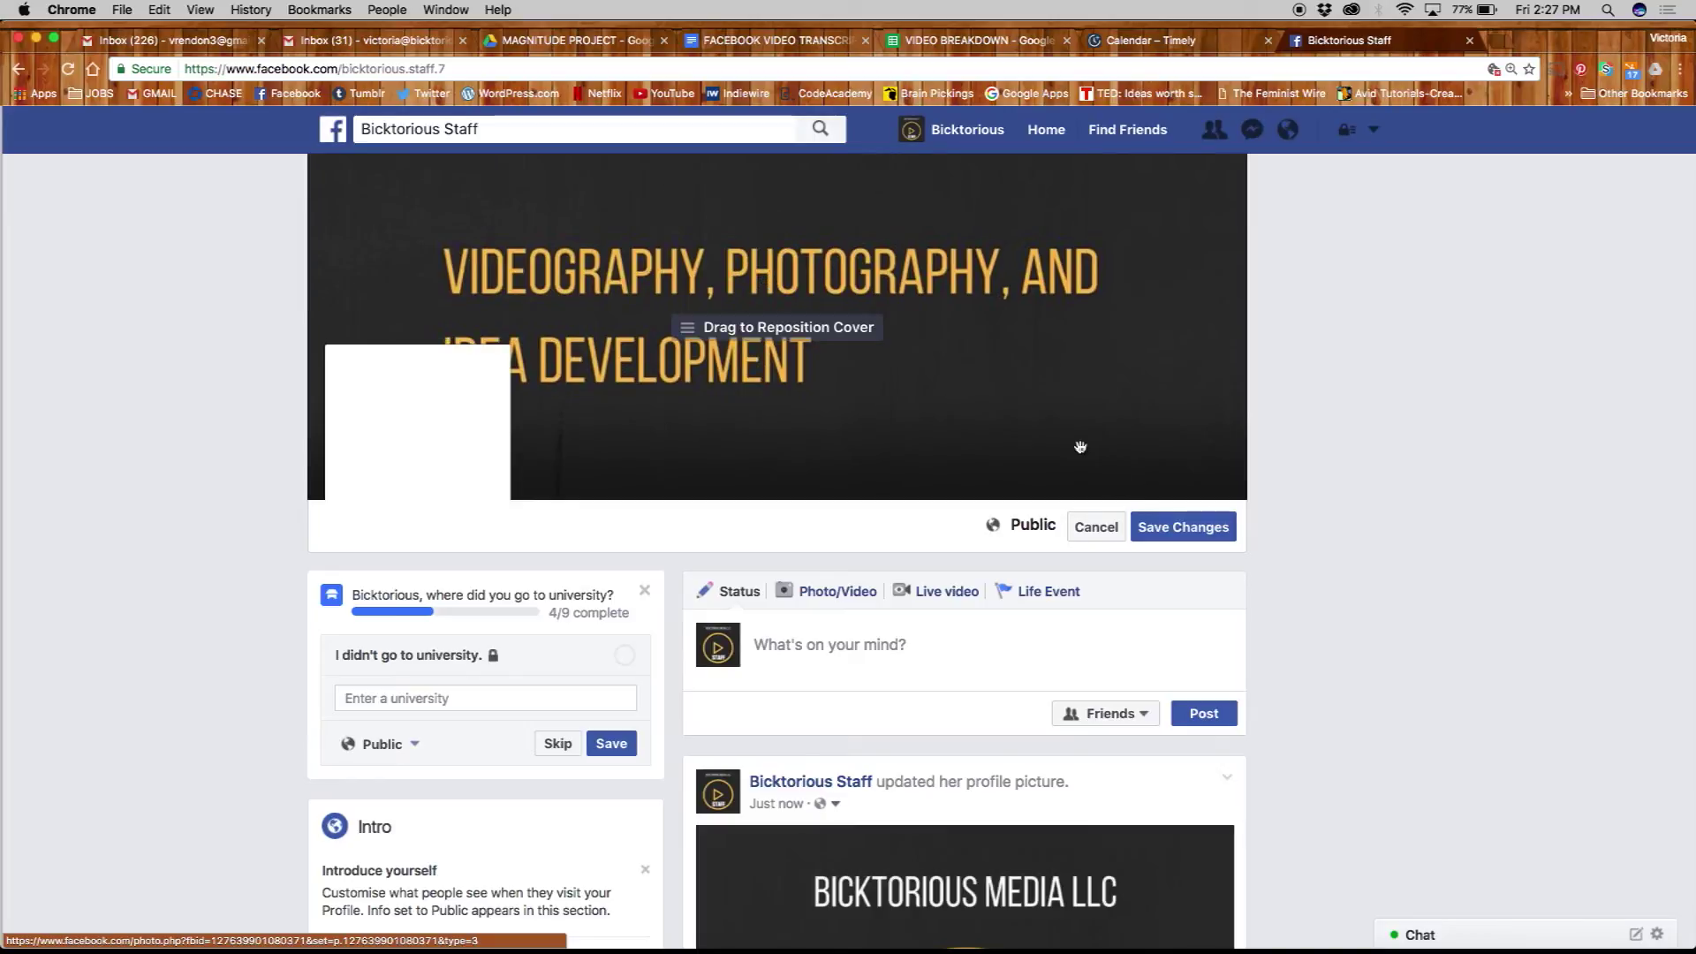
{"action": "left_click", "coordinate": [1166, 530]}
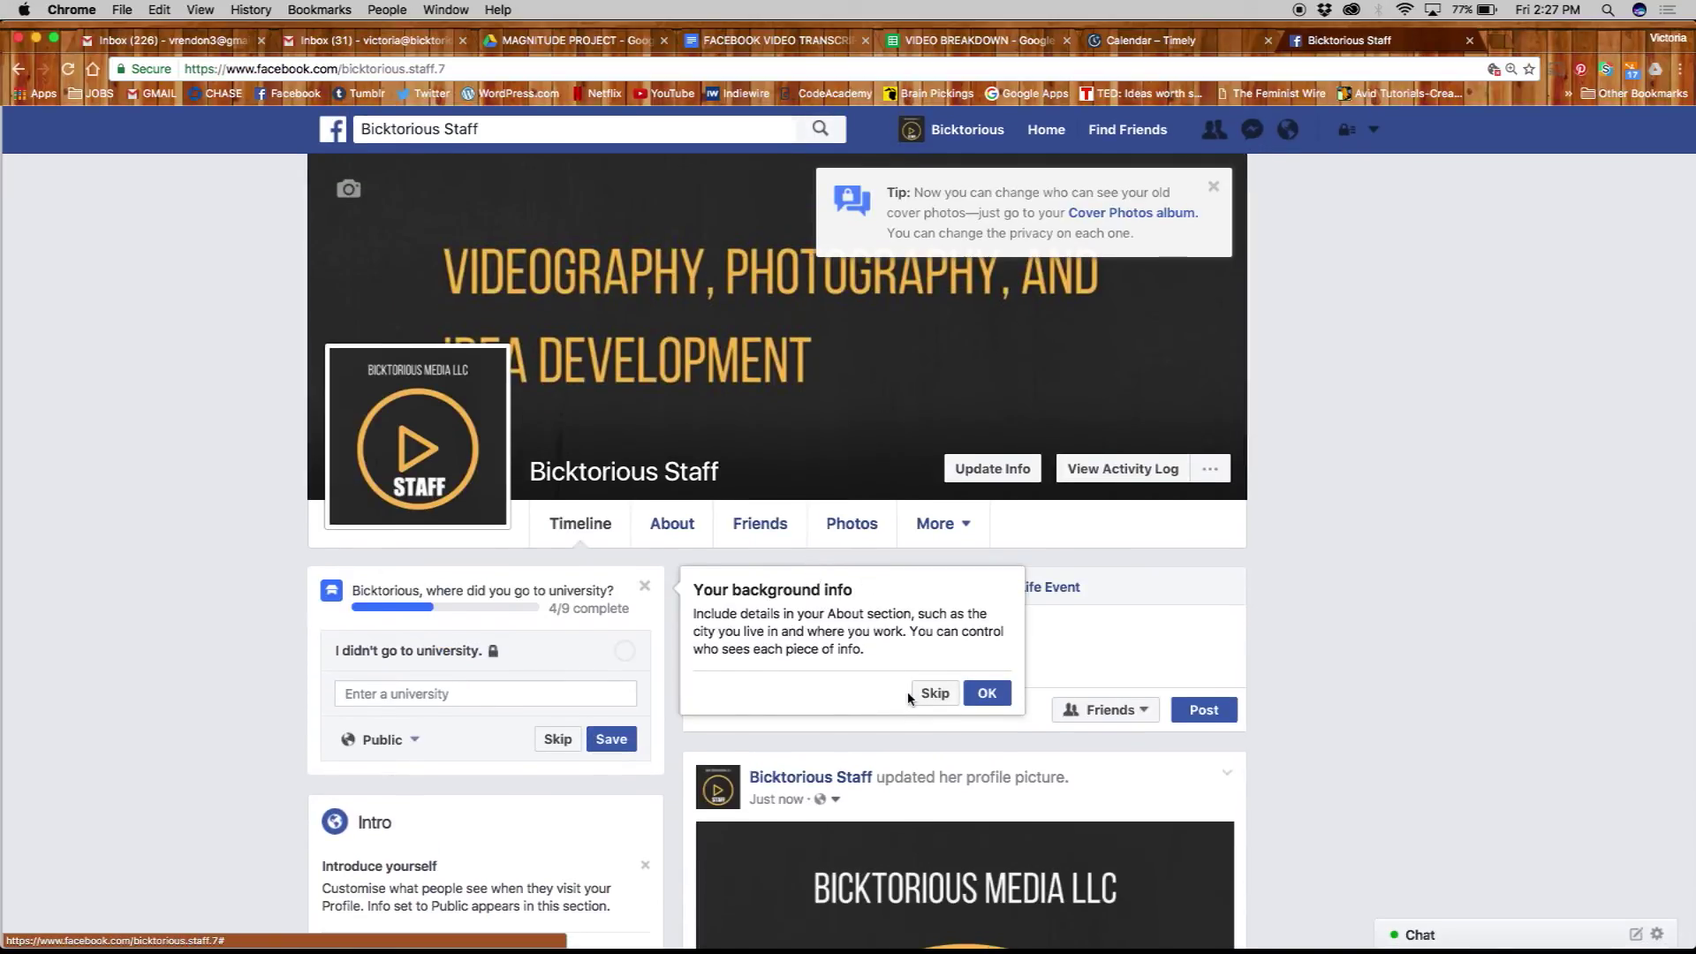
Dismiss the info tip, skip the university question, and return to the news feed
{"action": "left_click", "coordinate": [988, 694]}
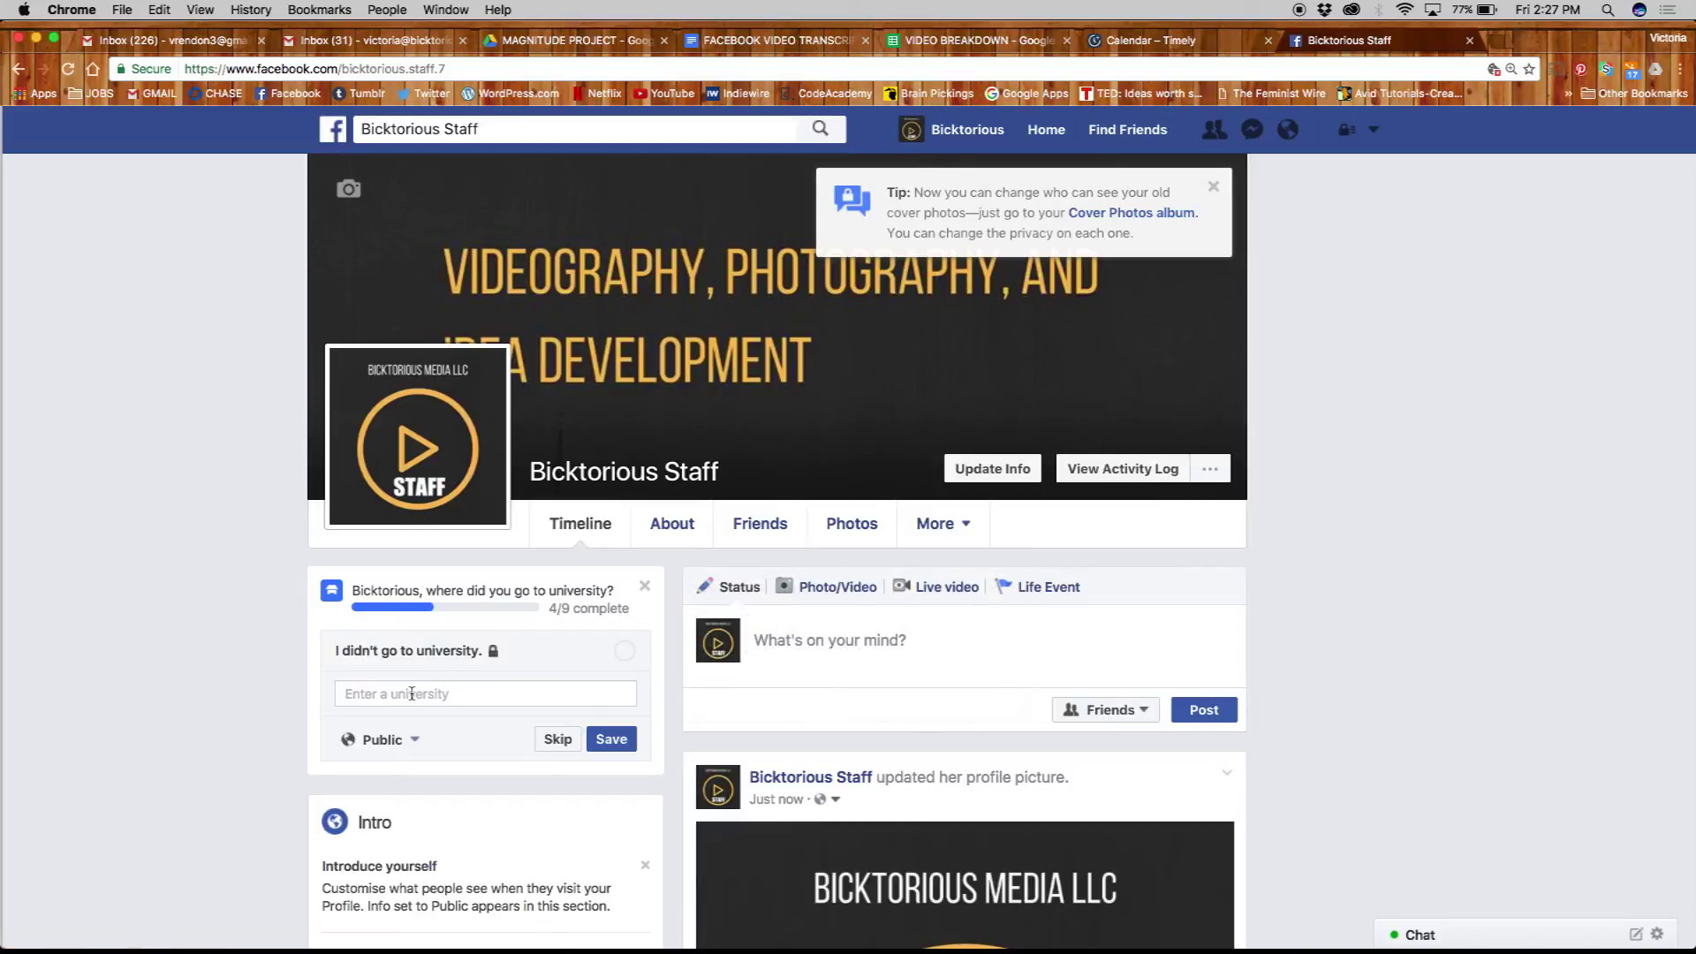
{"action": "left_click", "coordinate": [558, 738]}
{"action": "left_click", "coordinate": [324, 139]}
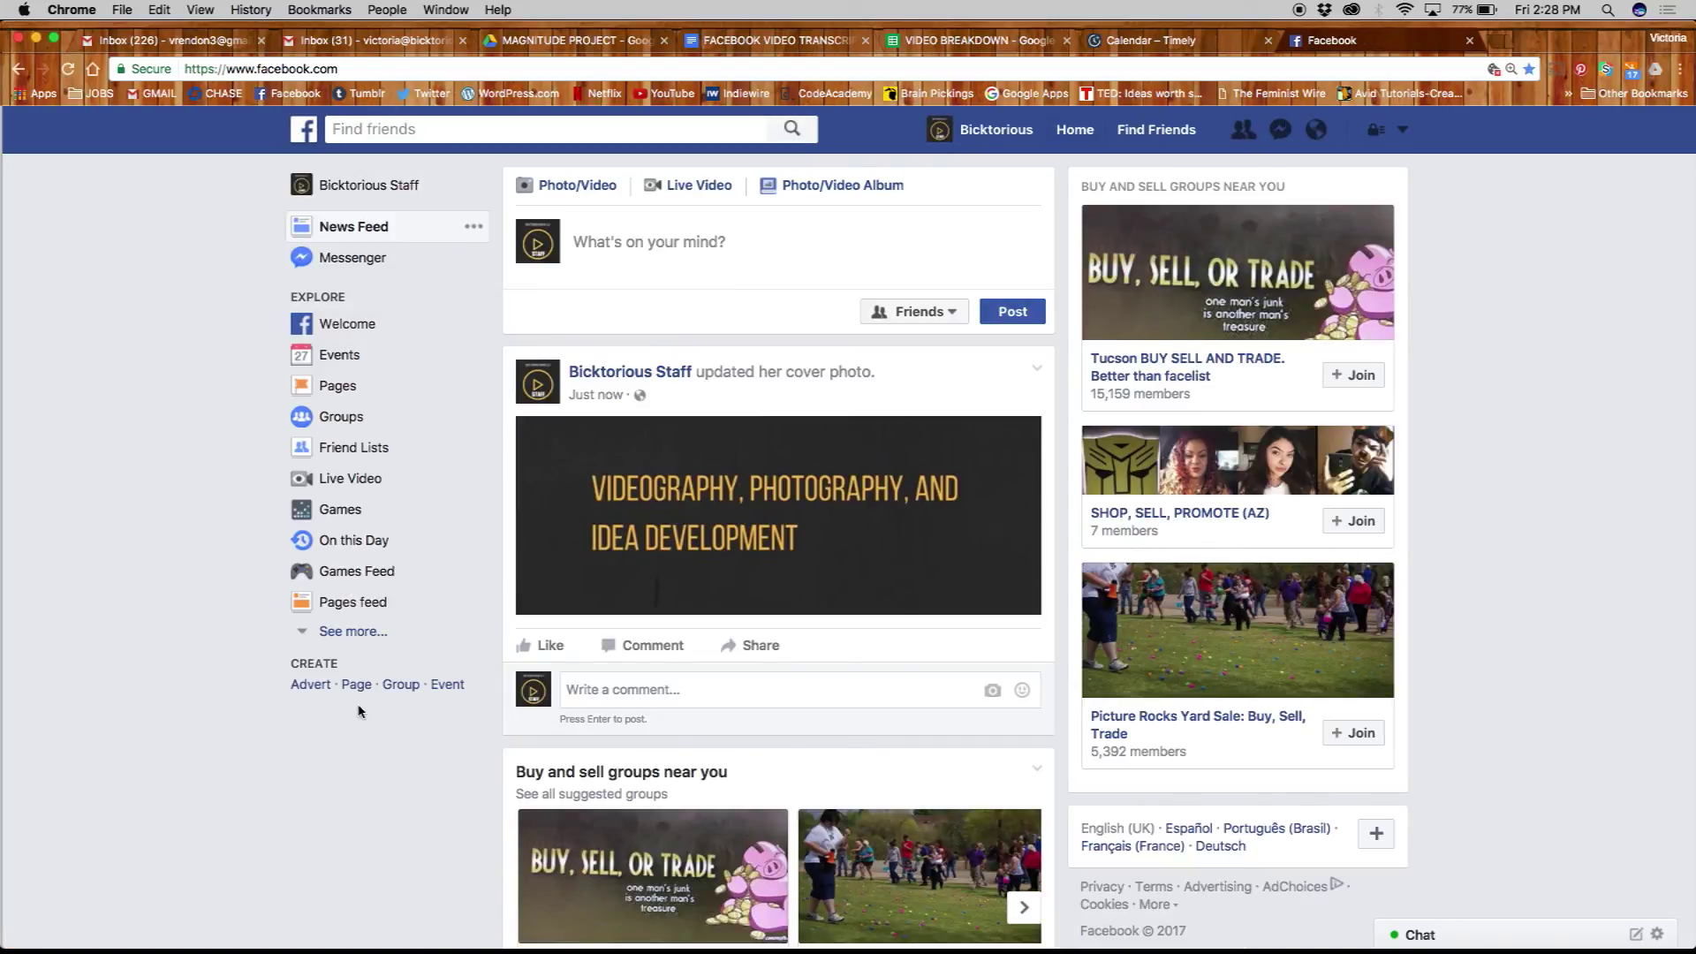
{"action": "left_click", "coordinate": [1402, 129]}
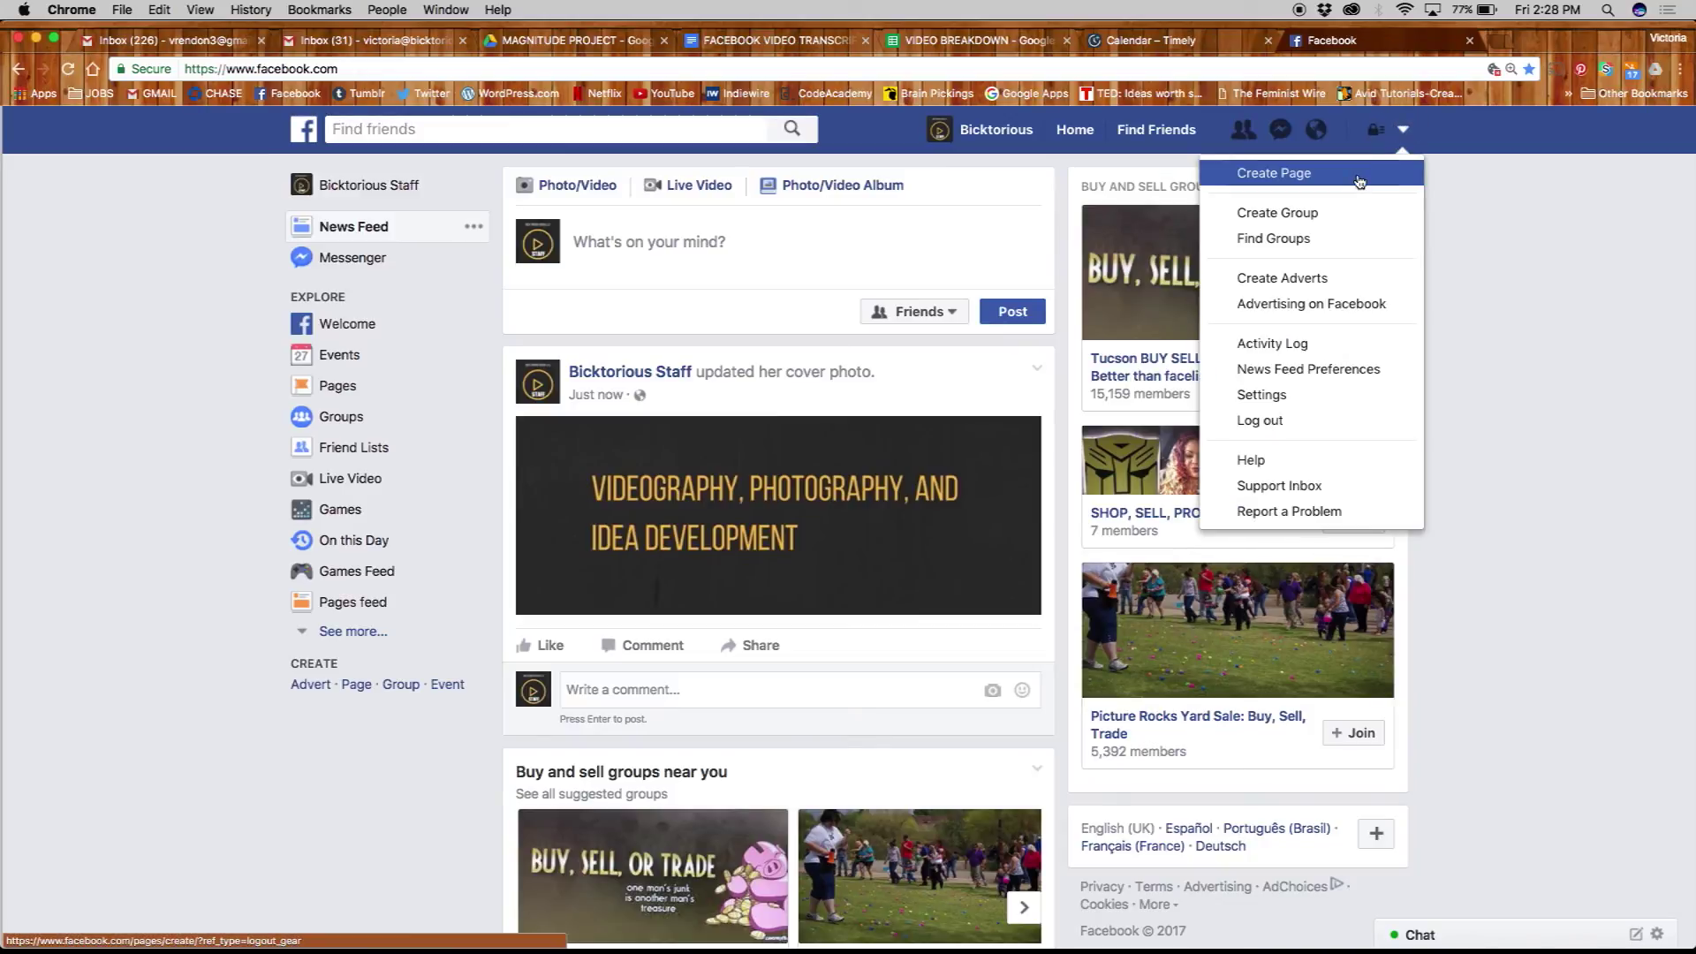
{"action": "left_click", "coordinate": [1614, 351]}
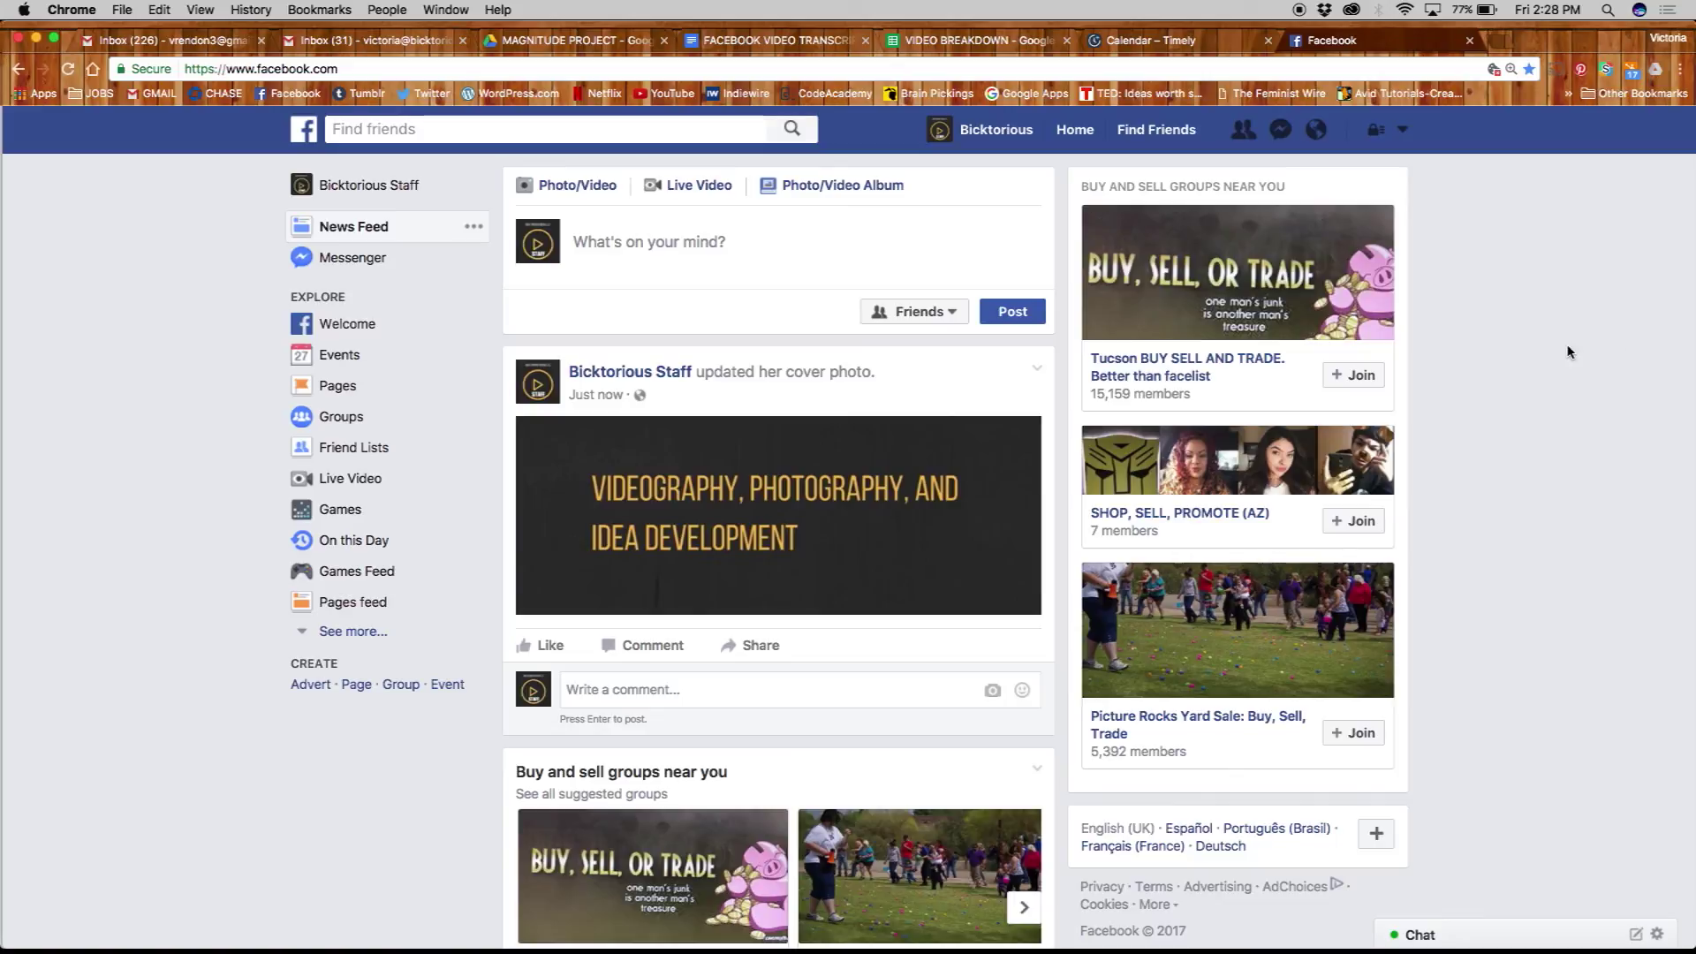